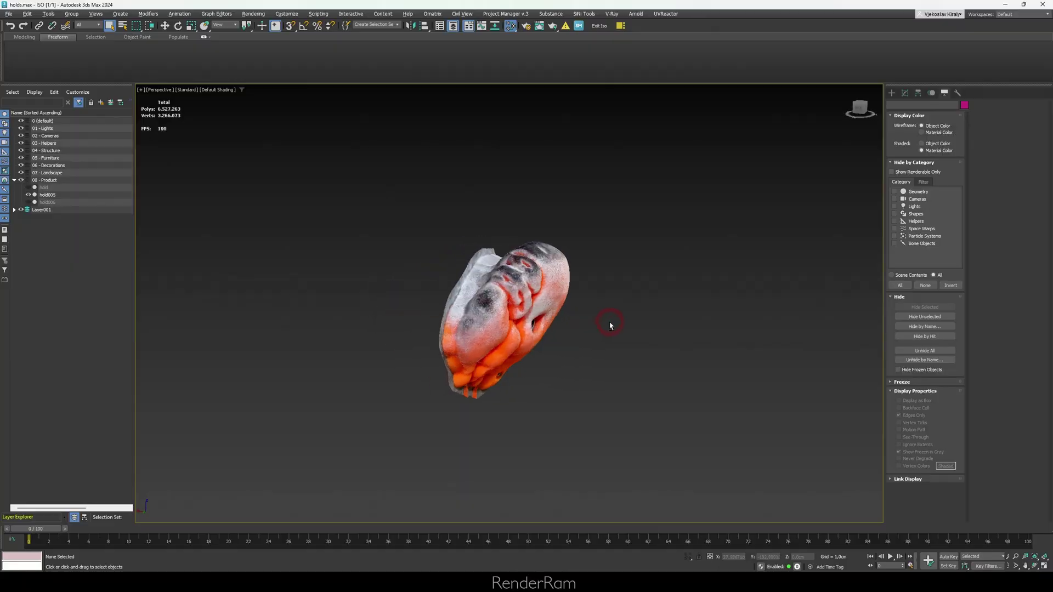
Shade the scan in plain grey Object Color and exit isolation to reveal the other holds
middle_click_drag(622, 338, 562, 318, "alt")
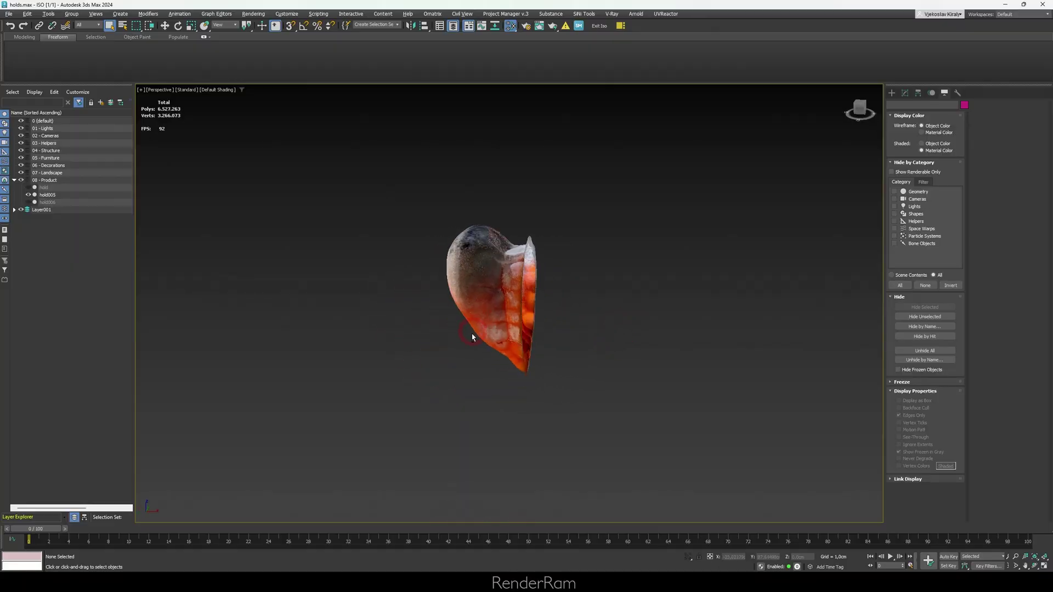
left_click(922, 144)
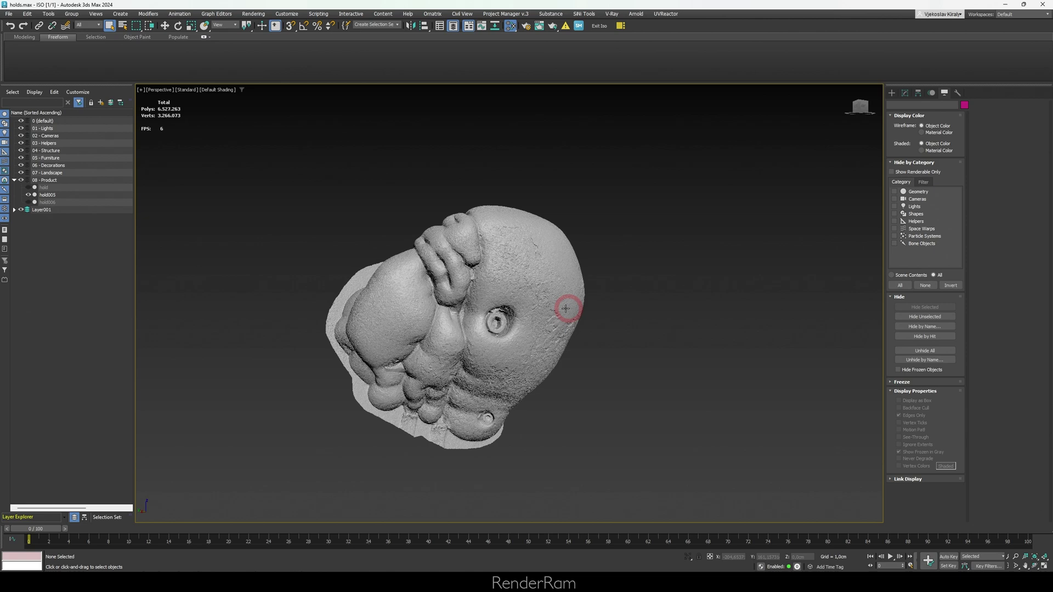
mouse_move(565, 305)
middle_mouse_down("alt")
mouse_move(554, 305)
mouse_move(566, 298)
mouse_move(571, 311)
middle_mouse_up("alt")
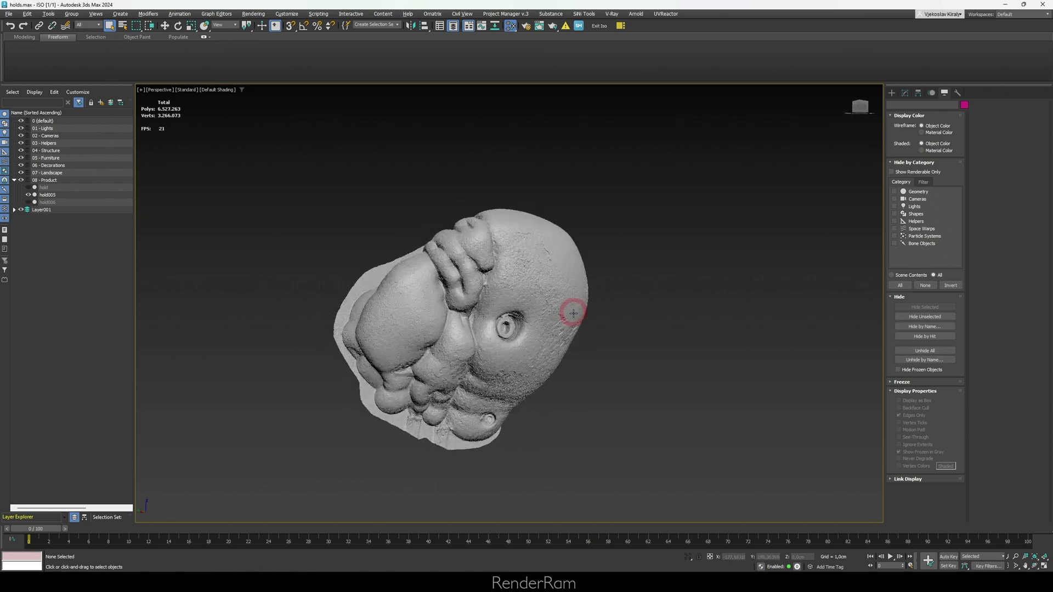
key("alt+q")
scroll(536, 360, "up", 3)
middle_click_drag(567, 351, 540, 329, "alt")
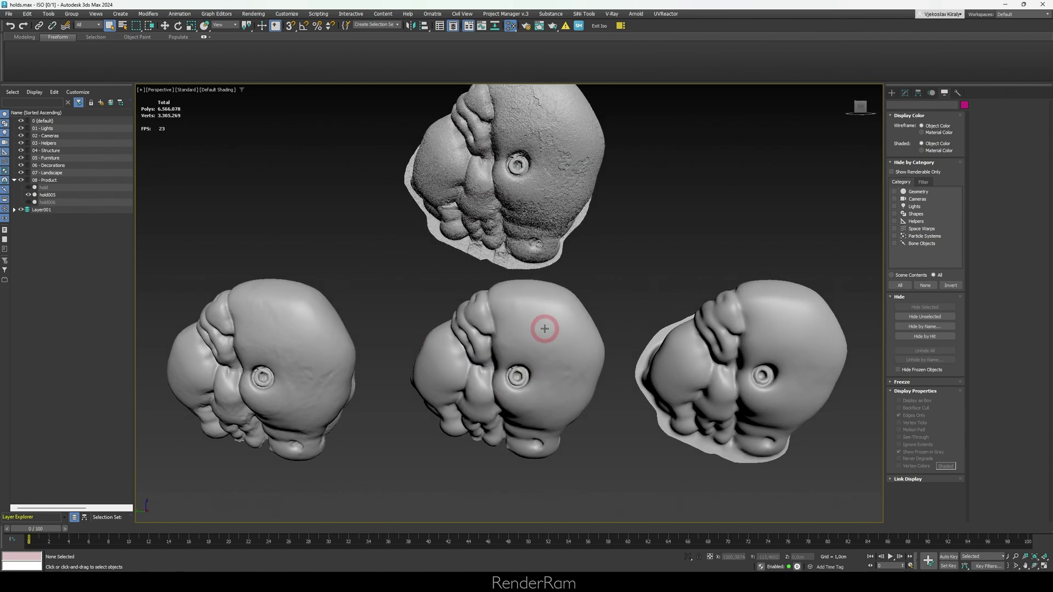
scroll(576, 338, "down", 2)
Select the right-hand hold and turn on edged faces to show the mesh wireframes
left_click(669, 361)
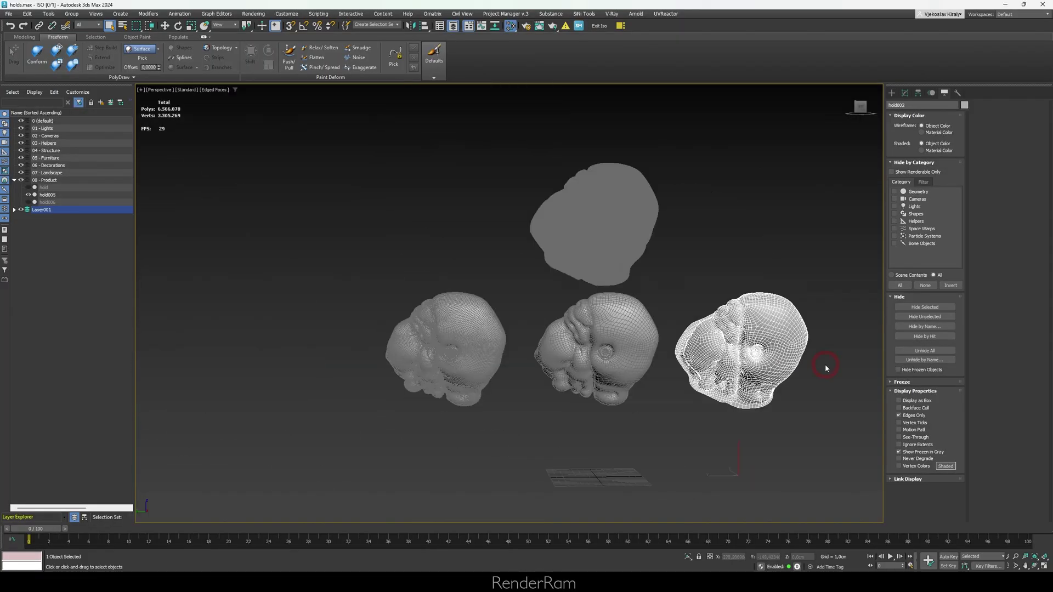
left_click(828, 364)
scroll(786, 369, "up", 2)
key("F4")
middle_click_drag(606, 373, 609, 363, "alt")
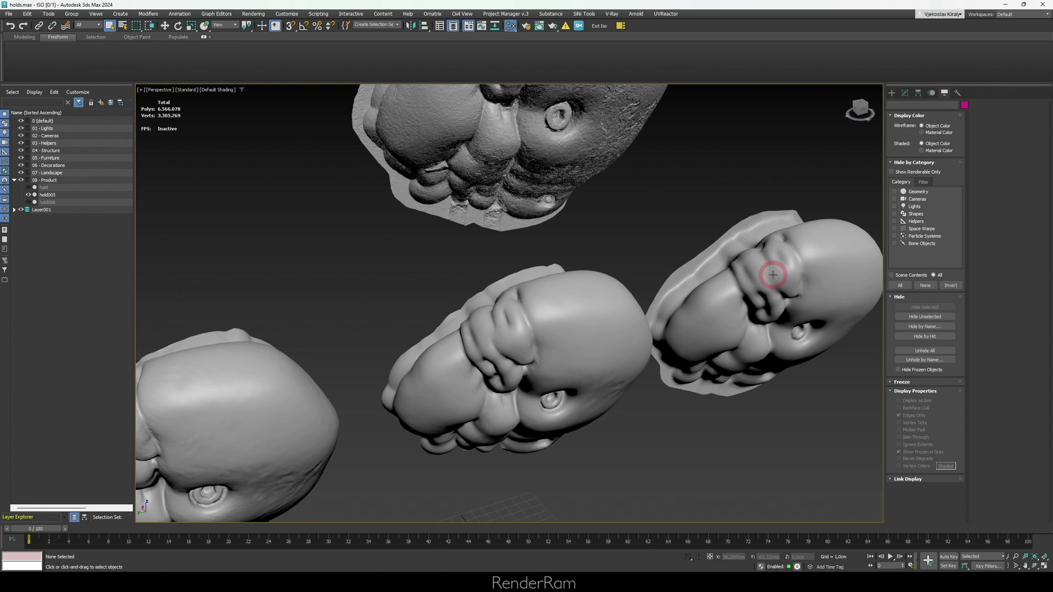
mouse_move(783, 326)
middle_mouse_down("alt")
mouse_move(717, 306)
mouse_move(417, 323)
middle_mouse_up("alt")
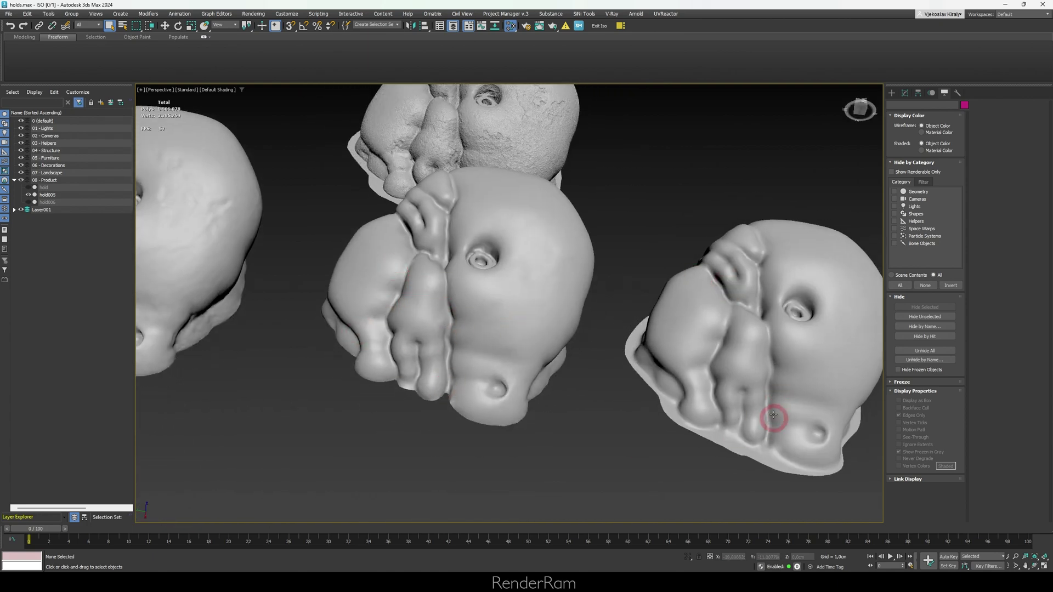
scroll(638, 362, "down", 3)
Select the left and middle holds in turn, orbiting to compare their meshes
left_click(348, 273)
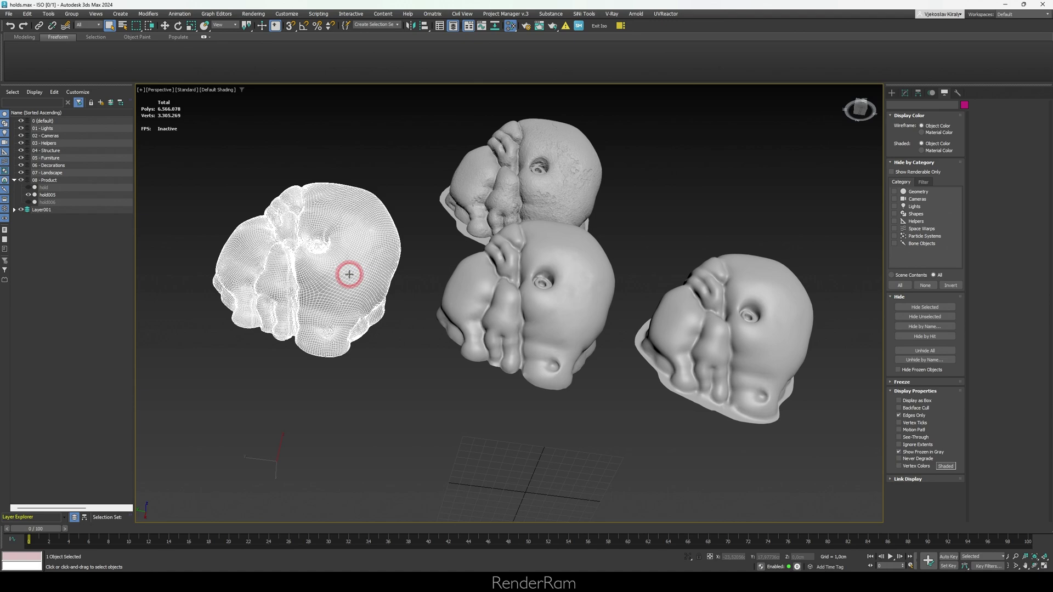
left_click(571, 266)
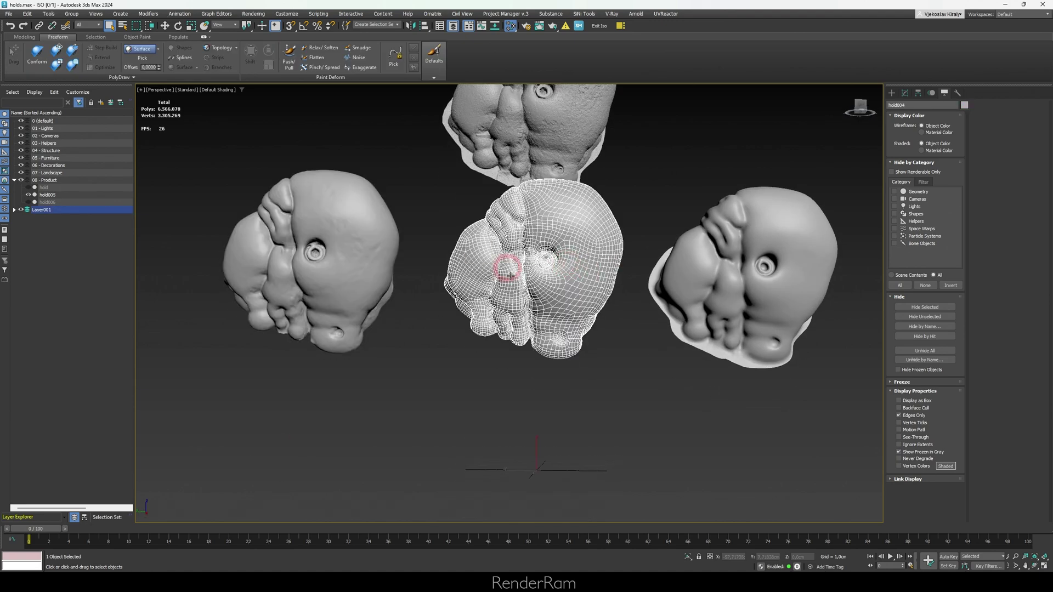
middle_click_drag(550, 229, 588, 313)
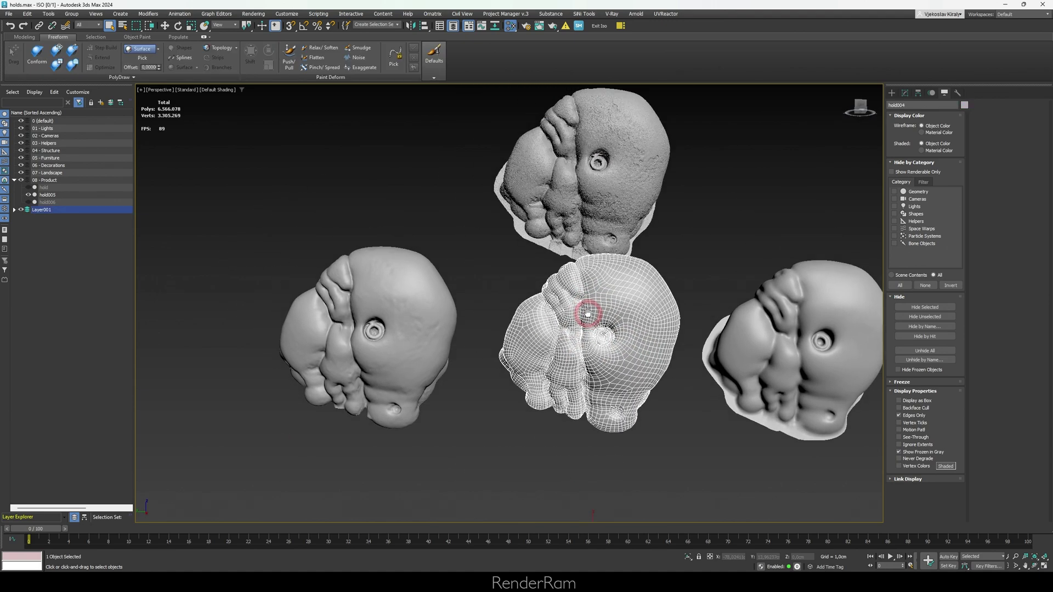
left_click(388, 303)
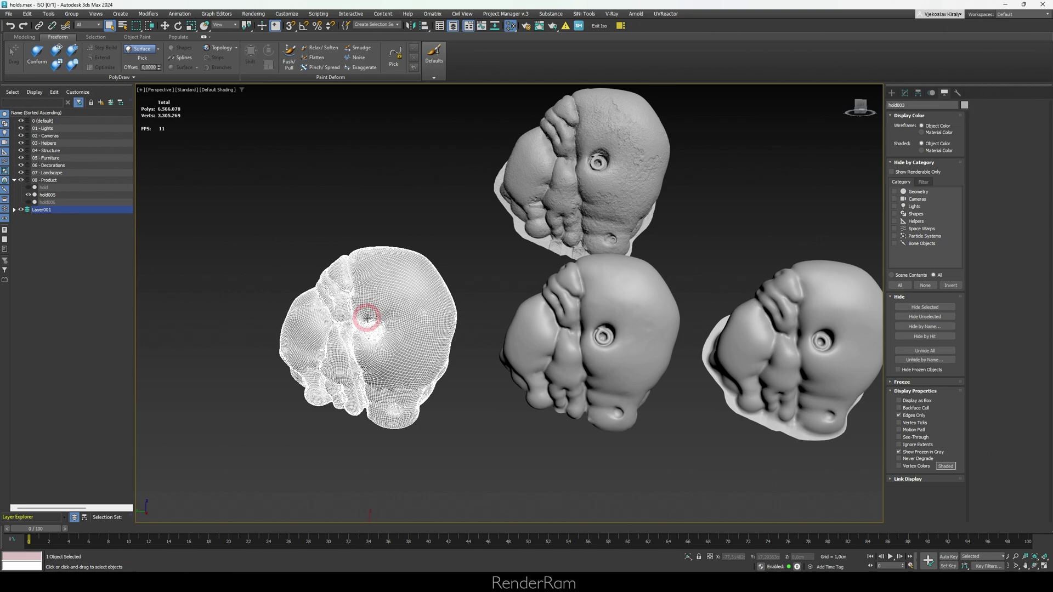
scroll(367, 317, "up", 2)
middle_click_drag(371, 327, 486, 254, "alt")
left_click(557, 219)
mouse_move(556, 219)
middle_mouse_down("alt")
mouse_move(532, 342)
mouse_move(518, 345)
middle_mouse_up("alt")
scroll(482, 348, "up", 2)
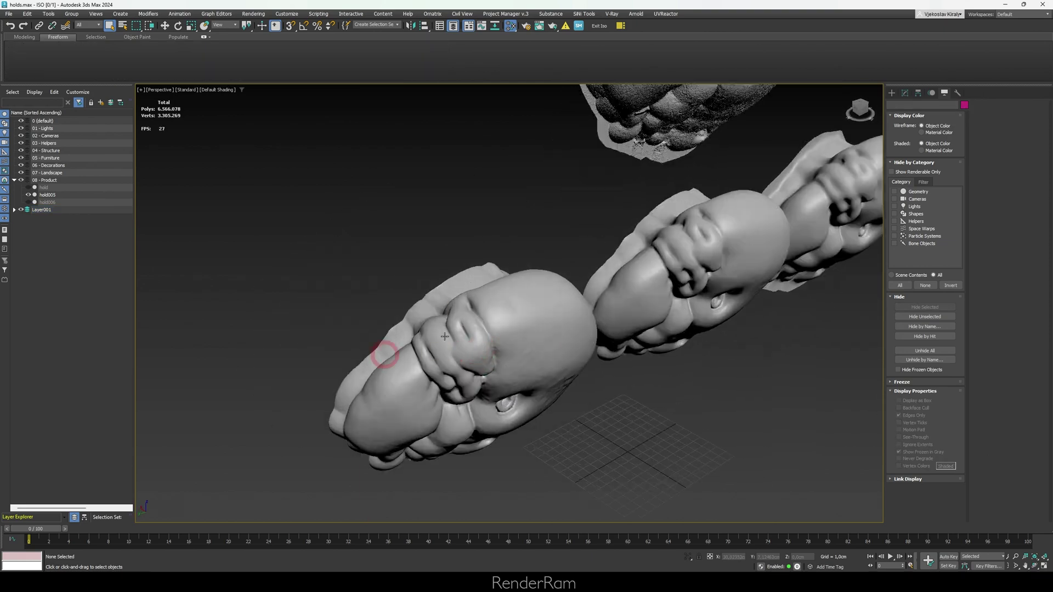
middle_click_drag(384, 354, 569, 346, "alt")
scroll(396, 317, "up", 2)
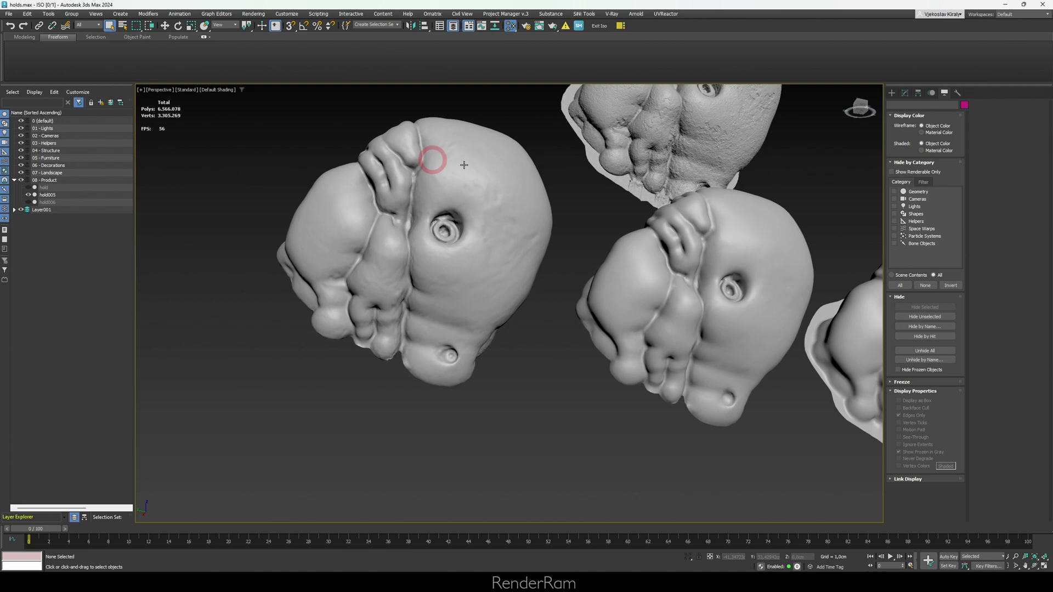
scroll(522, 298, "down", 3)
mouse_move(522, 299)
middle_mouse_down("alt")
mouse_move(514, 332)
mouse_move(481, 321)
middle_mouse_up("alt")
left_click(481, 320)
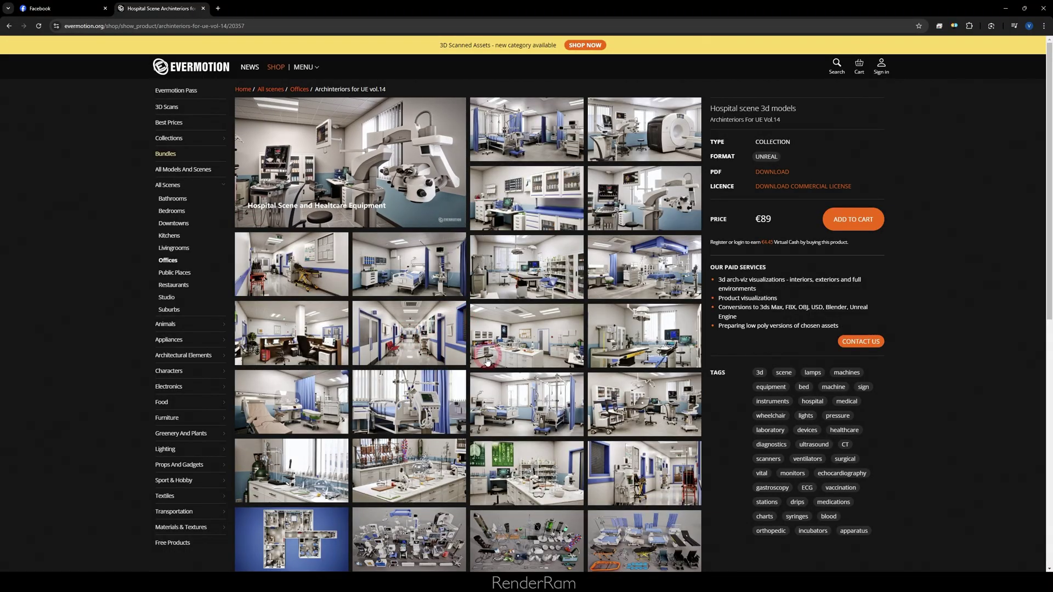
scroll(428, 362, "down", 1)
Open the hospital gallery lightbox and page through to the medical equipment image
left_click(445, 391)
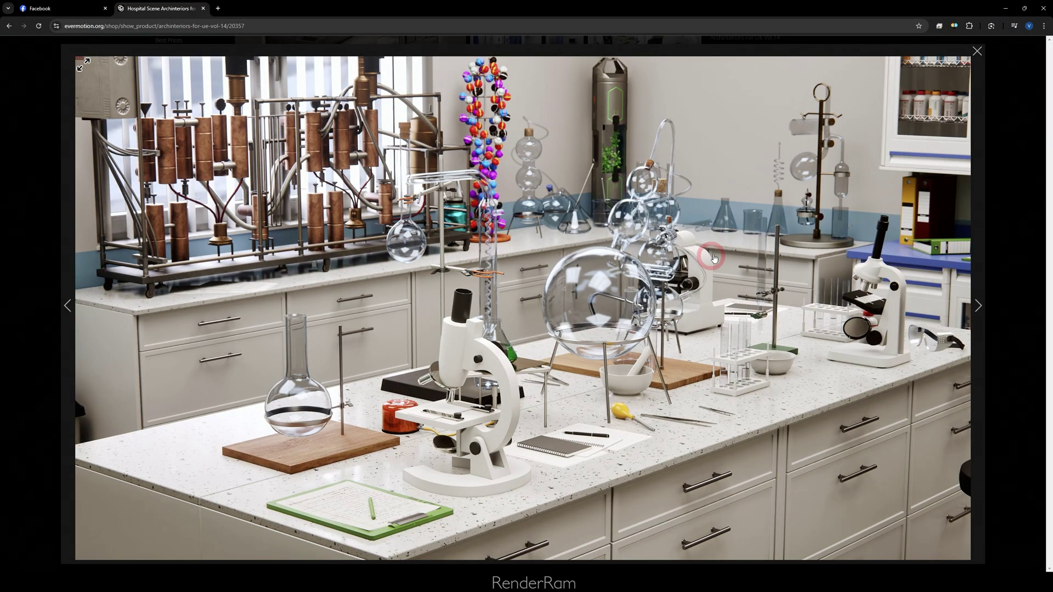
left_click(598, 303)
left_click(598, 303)
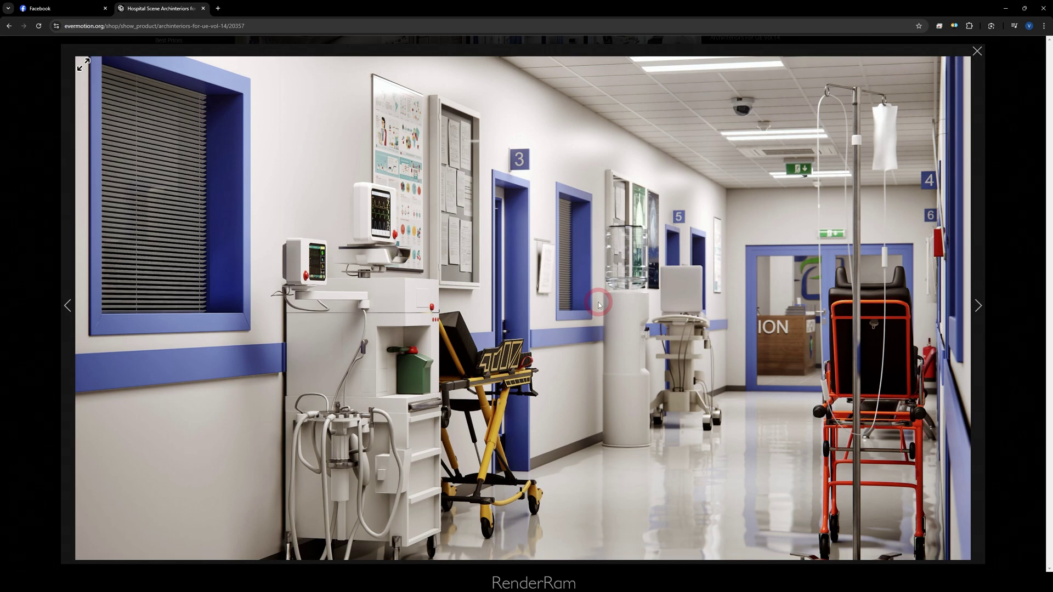
left_click(599, 303)
left_click(598, 305)
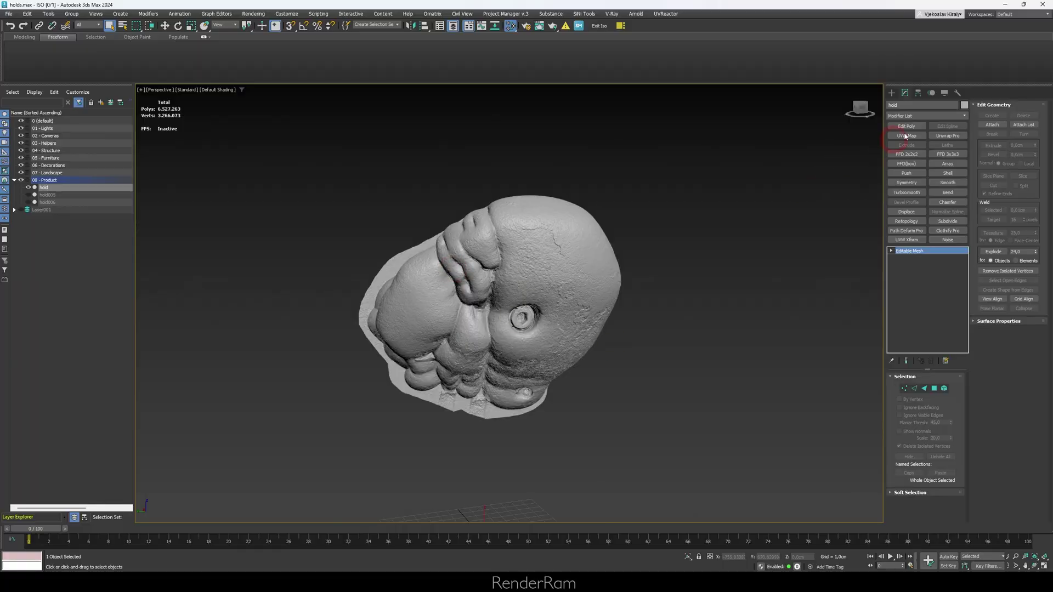
Add a Retopology modifier to the hold scan from the Modifier List
left_click(926, 116)
type("reto")
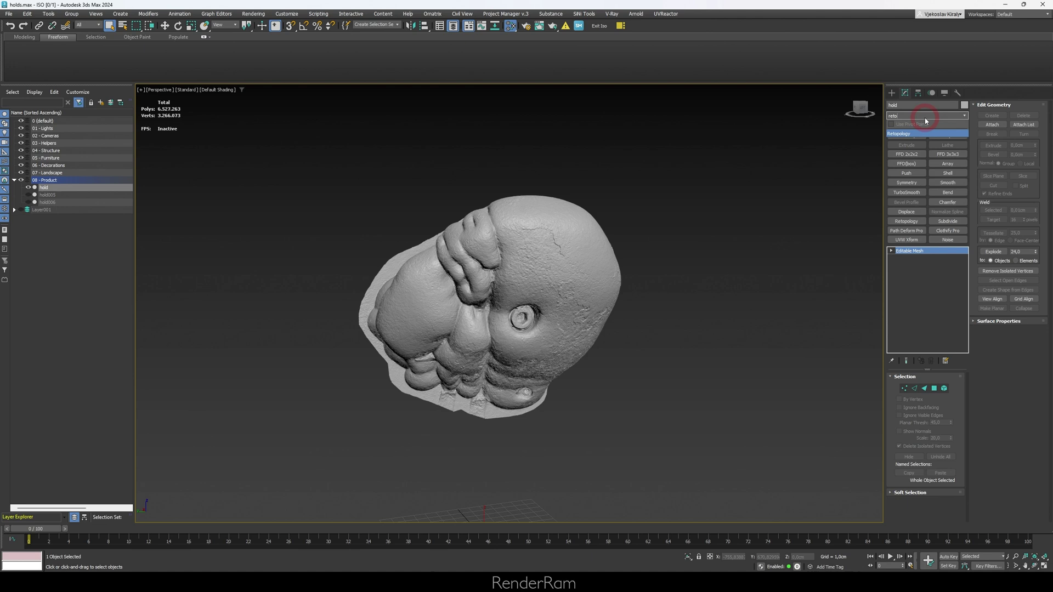
key("Return")
left_click(958, 257)
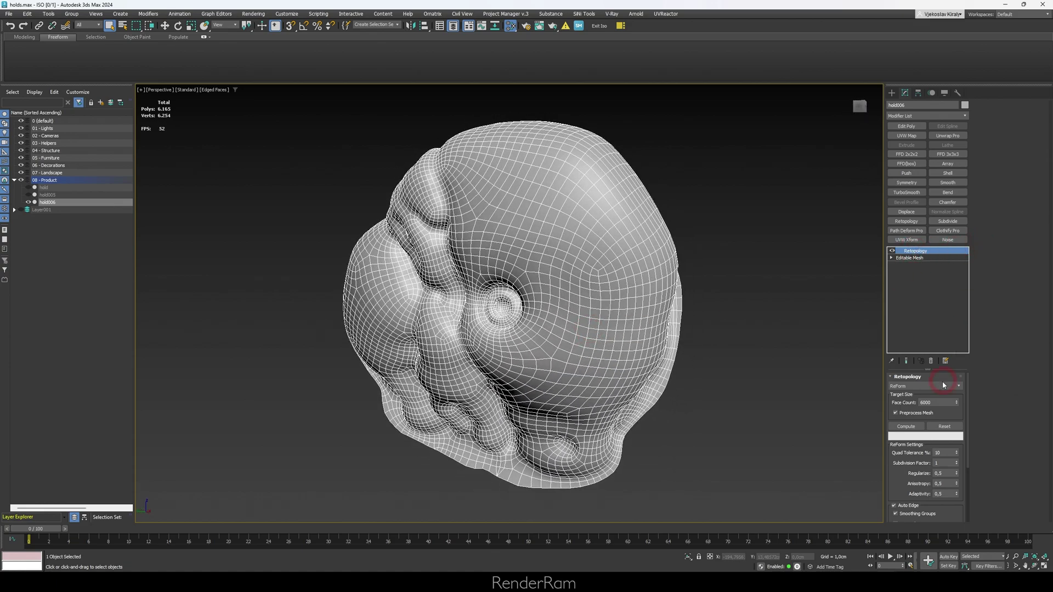
mouse_move(426, 222)
middle_mouse_down("alt")
mouse_move(517, 242)
mouse_move(496, 253)
middle_mouse_up("alt")
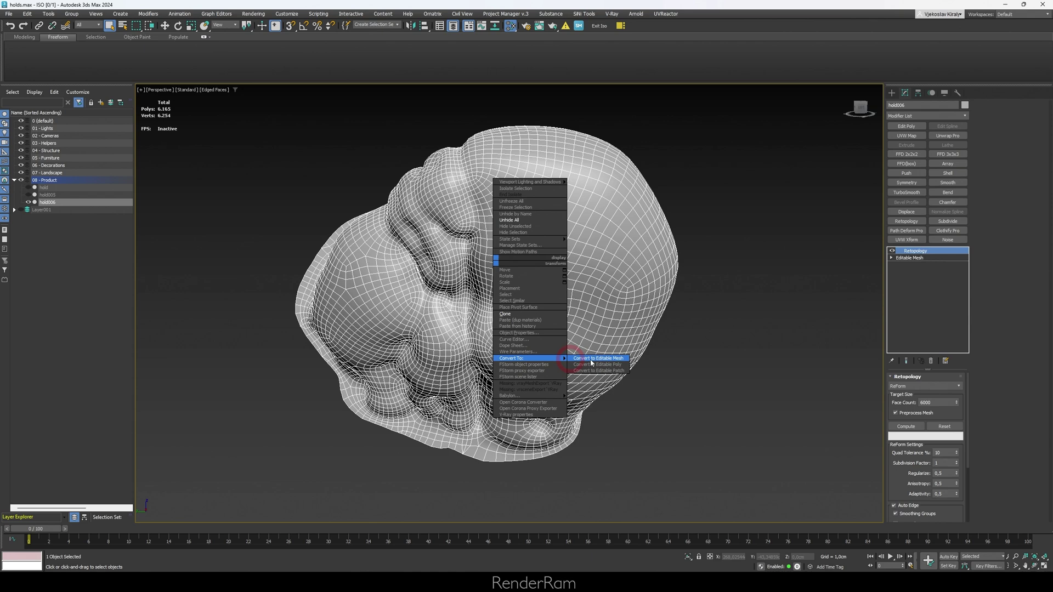
left_click(411, 264)
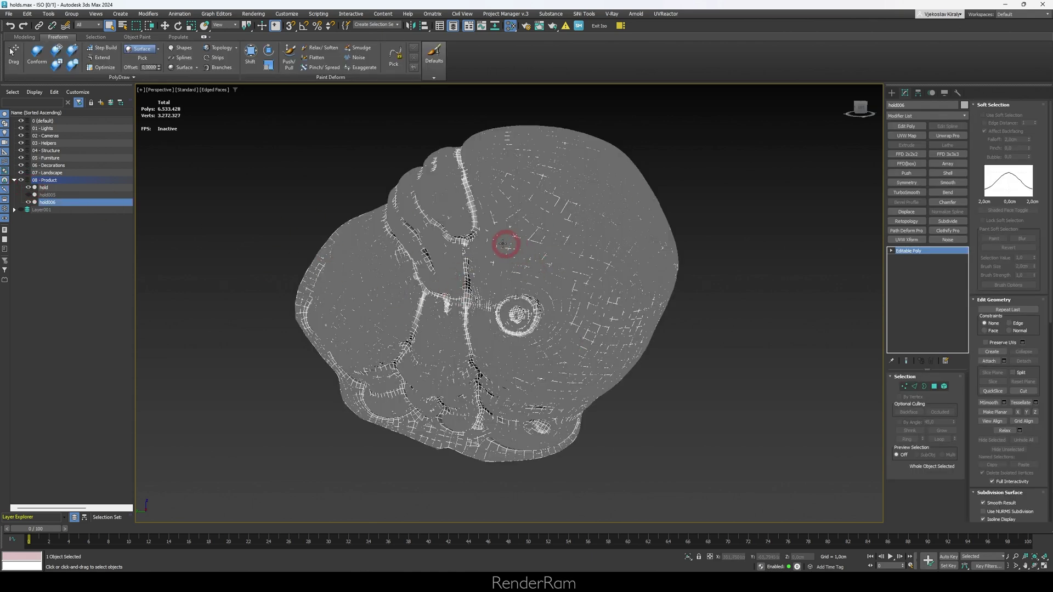
middle_click_drag(506, 245, 505, 299, "alt")
scroll(448, 308, "up", 5)
key("F4")
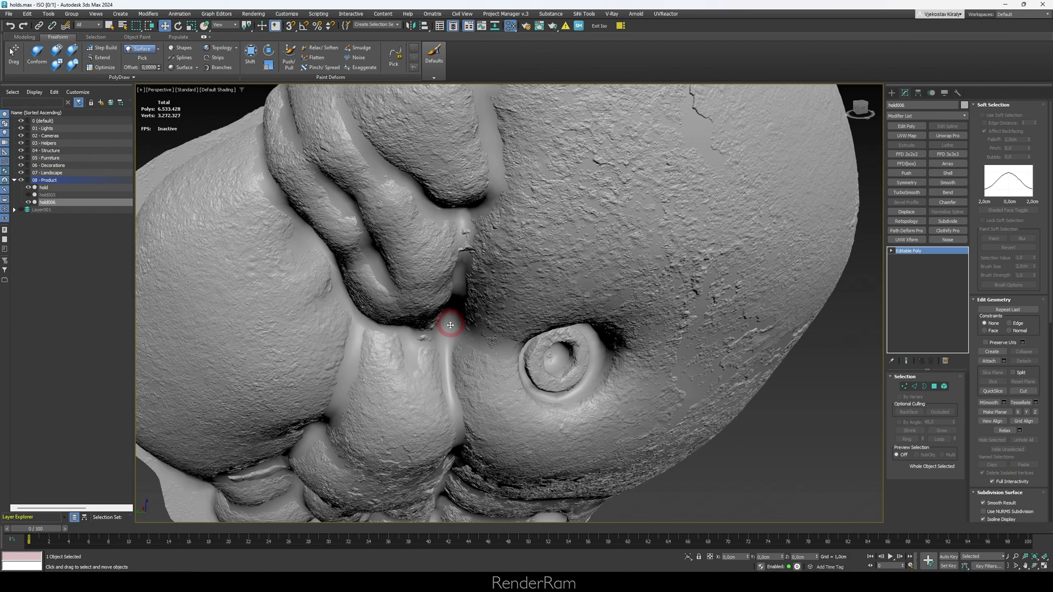
scroll(450, 324, "up", 4)
key("F4")
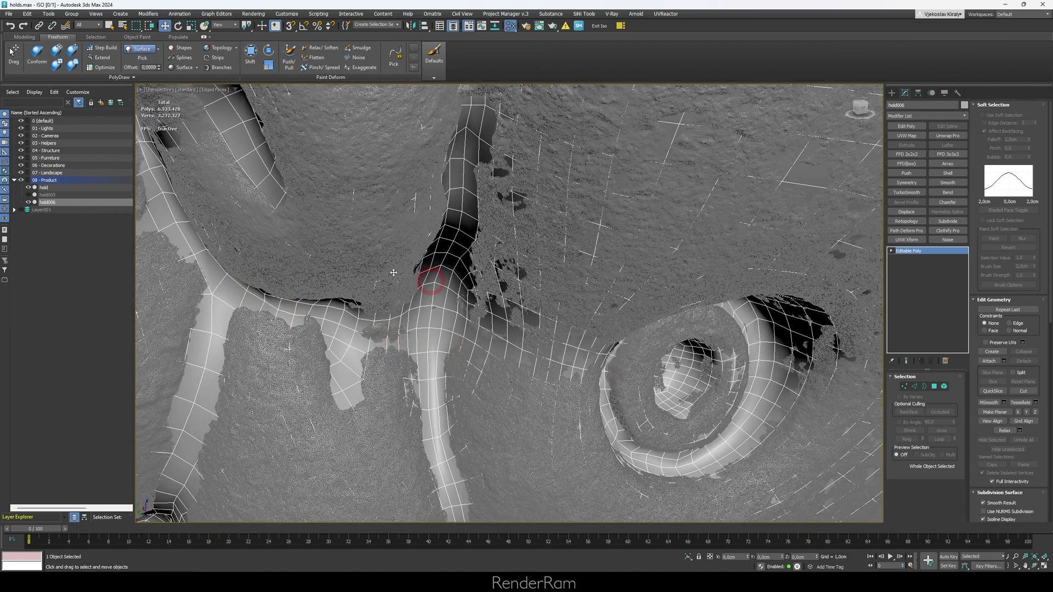
scroll(393, 273, "down", 5)
scroll(470, 299, "down", 2)
left_click(218, 90)
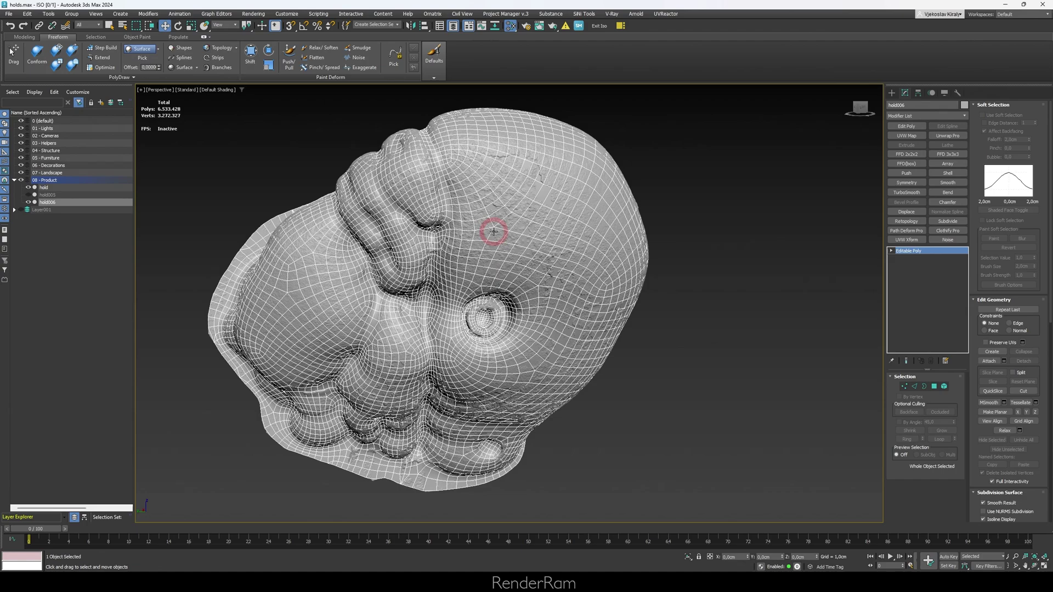
scroll(397, 241, "up", 3)
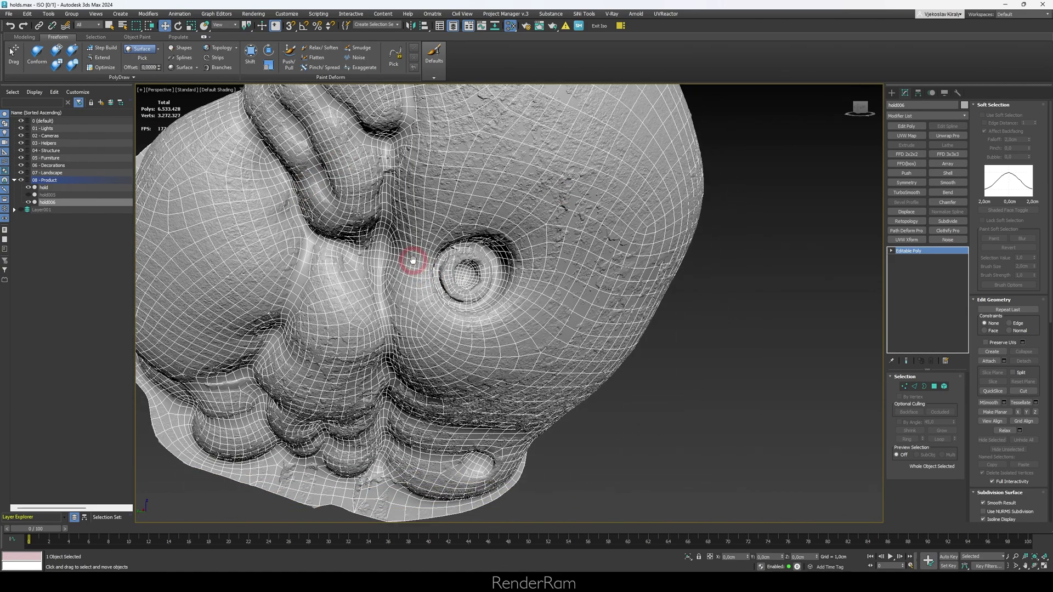
middle_click_drag(504, 354, 497, 324, "alt")
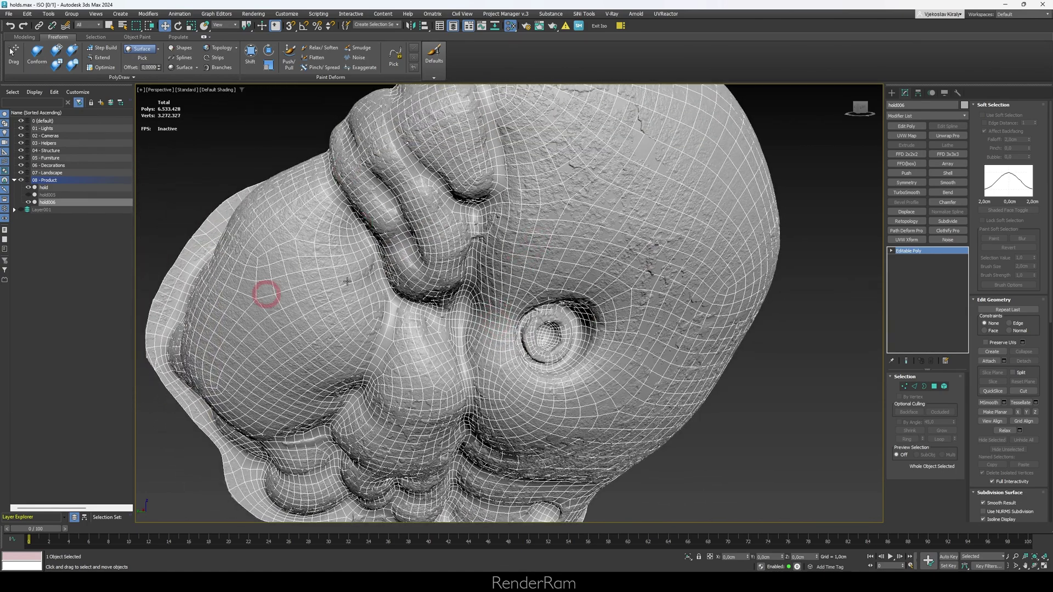
mouse_move(348, 281)
middle_mouse_down("alt")
mouse_move(544, 317)
mouse_move(511, 313)
middle_mouse_up("alt")
scroll(577, 231, "up", 3)
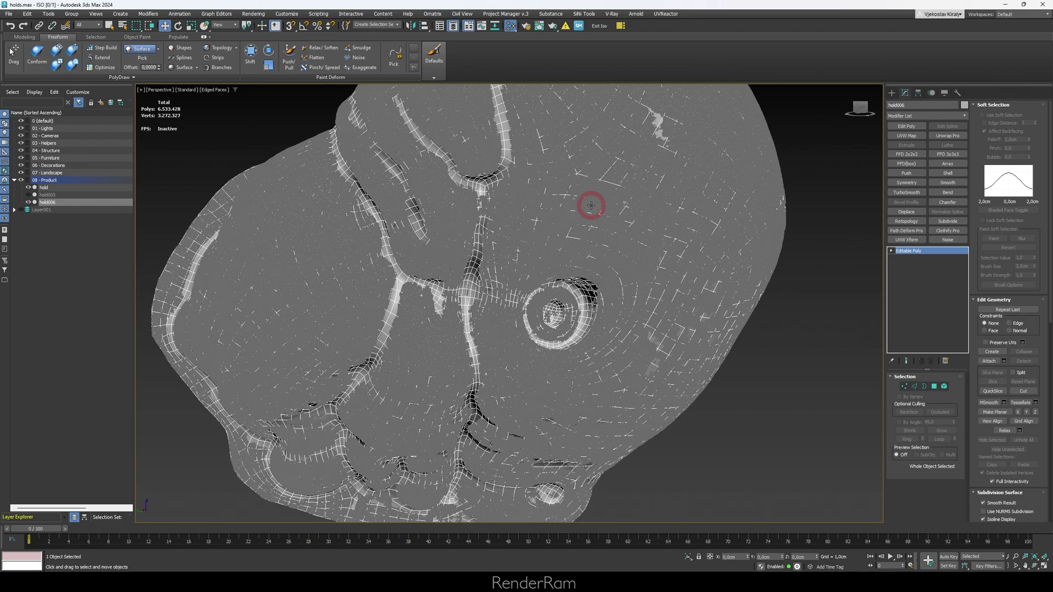
scroll(583, 240, "up", 3)
scroll(571, 241, "up", 3)
scroll(443, 405, "up", 3)
scroll(569, 275, "down", 5)
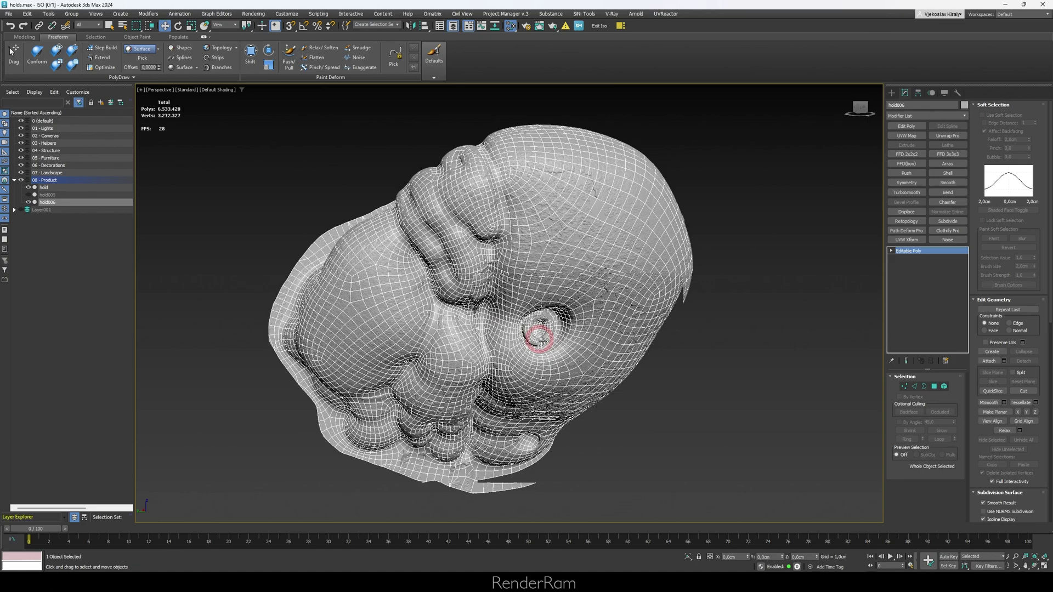
middle_click_drag(529, 329, 509, 113, "alt")
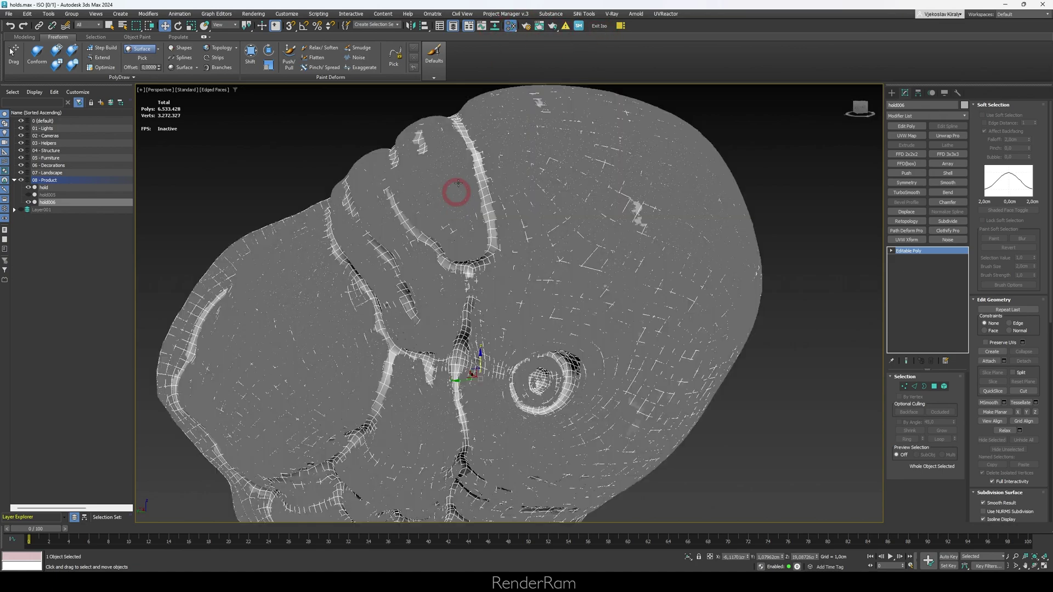
scroll(474, 251, "up", 3)
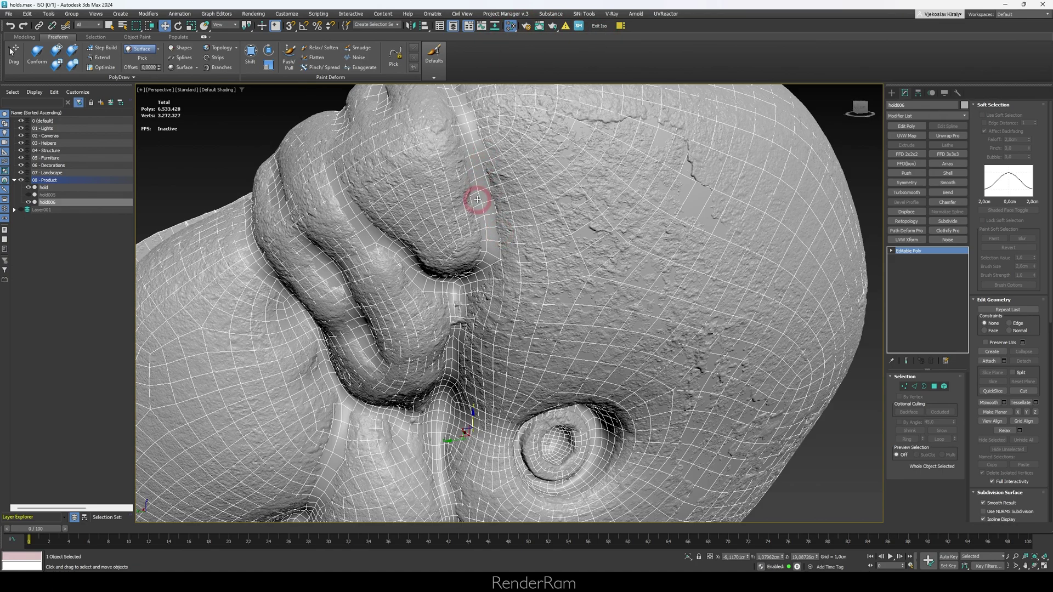
middle_click_drag(477, 199, 492, 213, "alt")
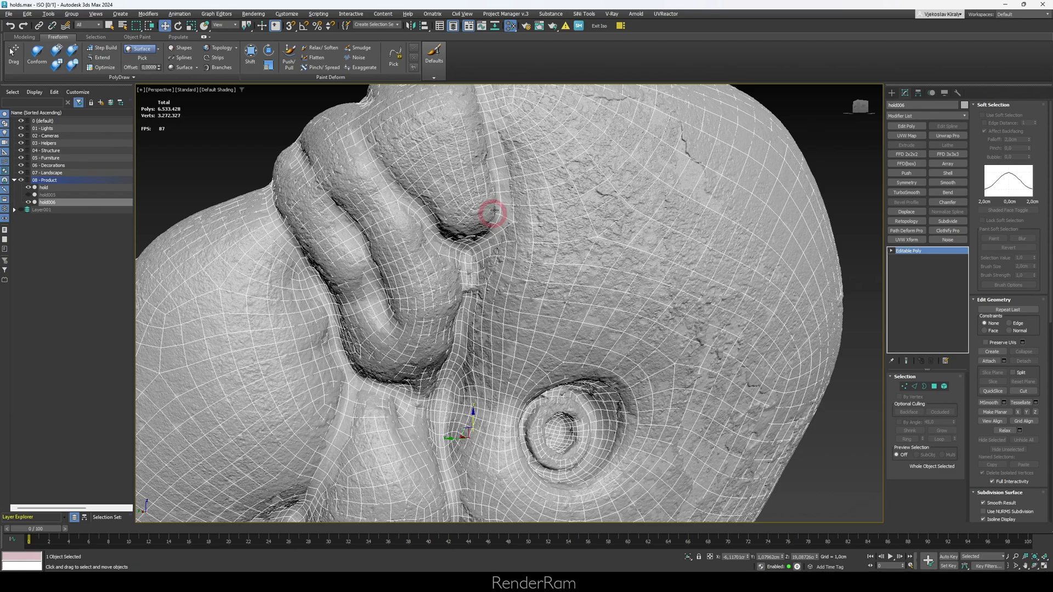
middle_click_drag(447, 412, 450, 282, "alt")
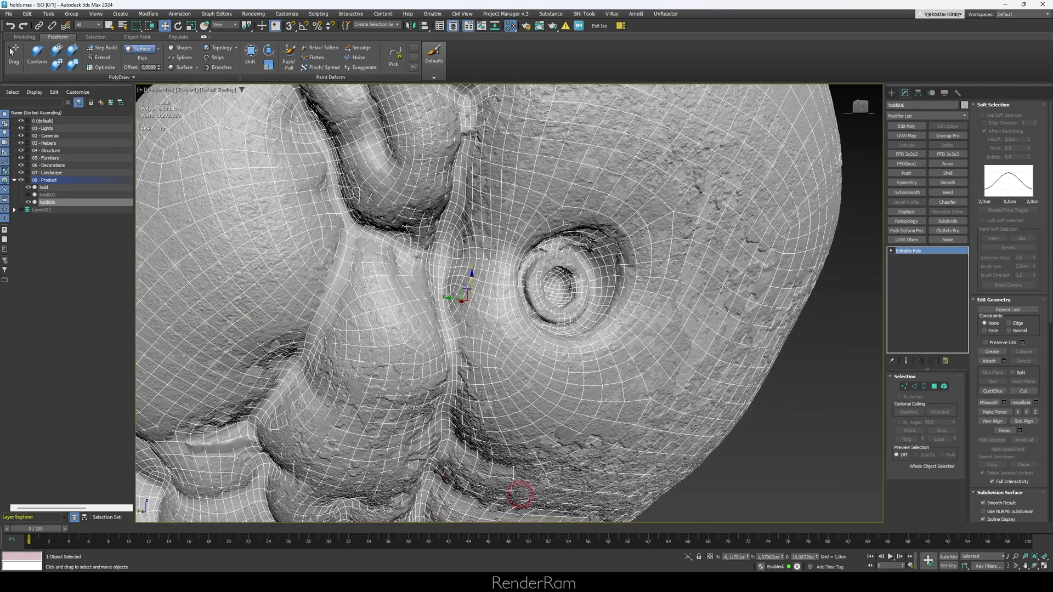
scroll(301, 289, "up", 2)
scroll(364, 223, "up", 2)
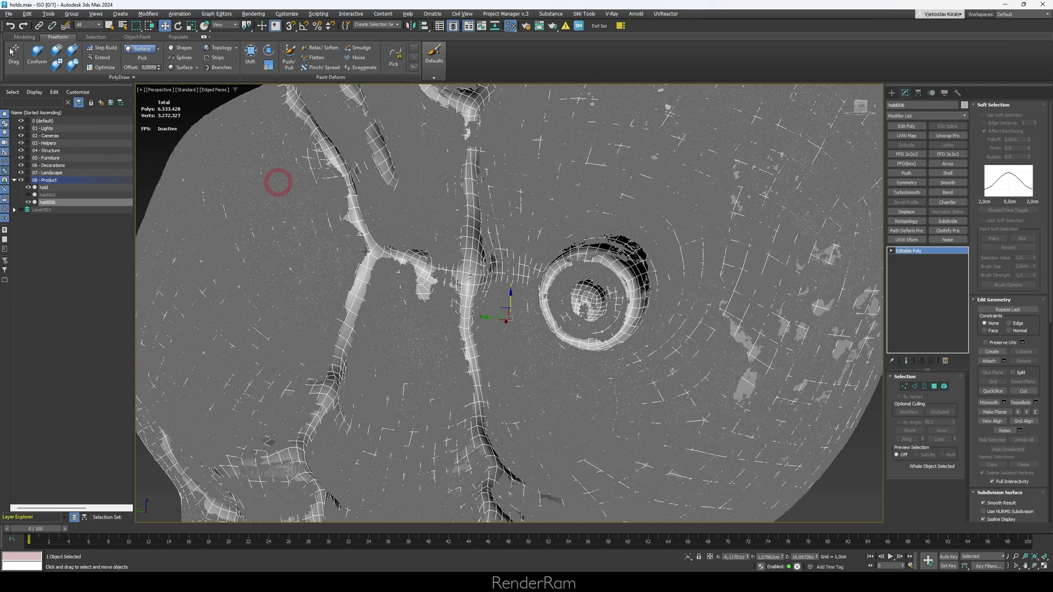
scroll(519, 321, "up", 2)
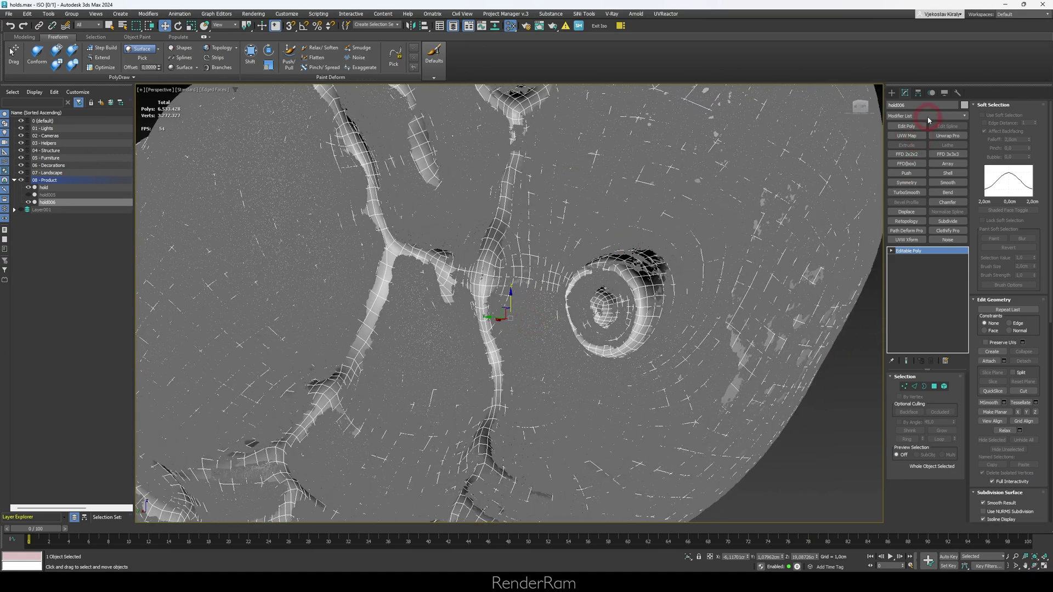
Add a Conform modifier using Shrink Wrap with Closest Point direction
left_click(966, 116)
type("con")
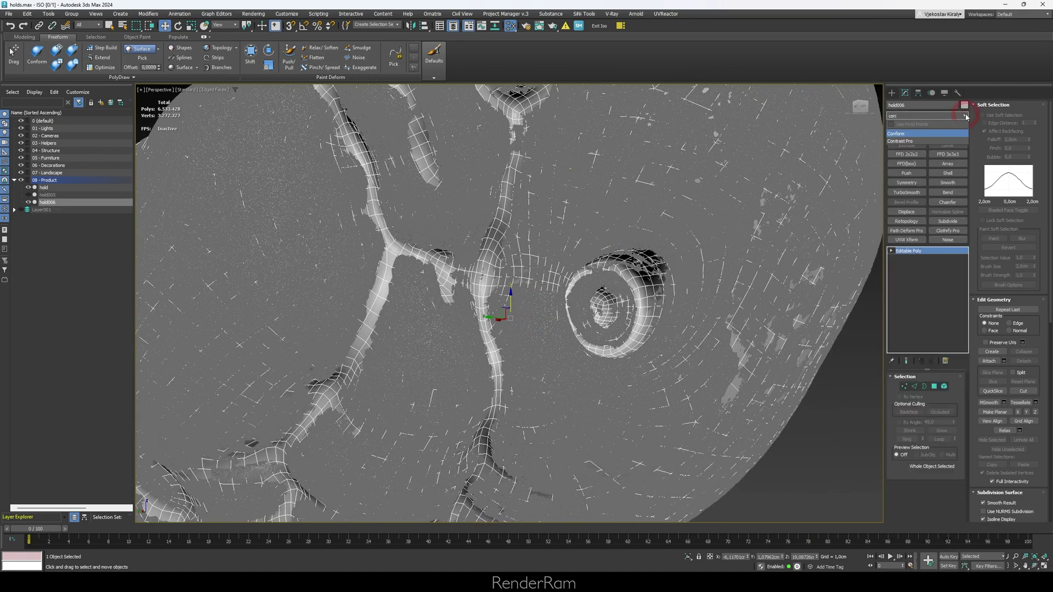
key("Return")
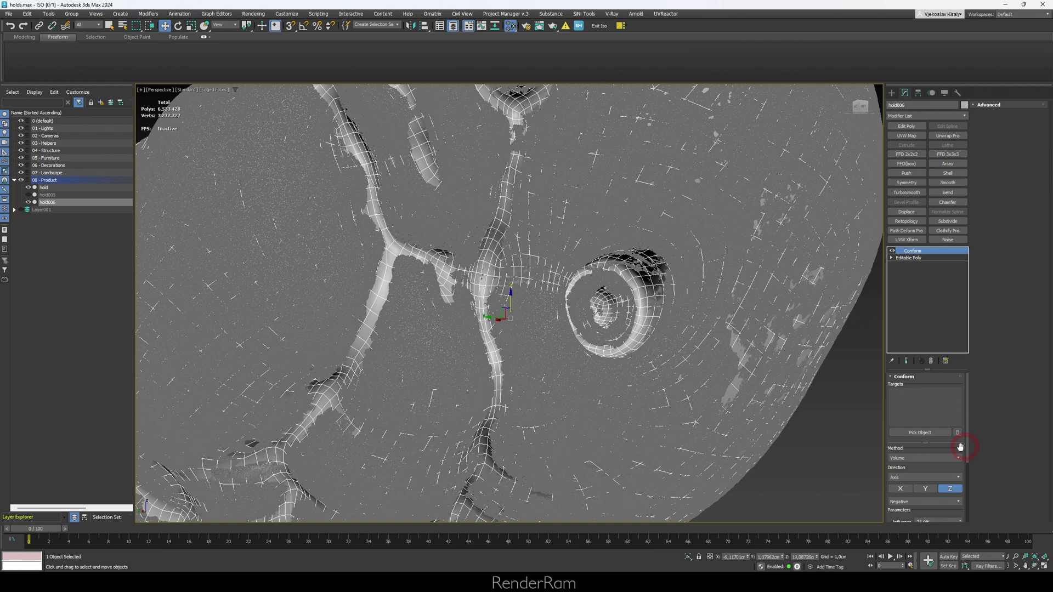
left_click(901, 461)
left_click(904, 474)
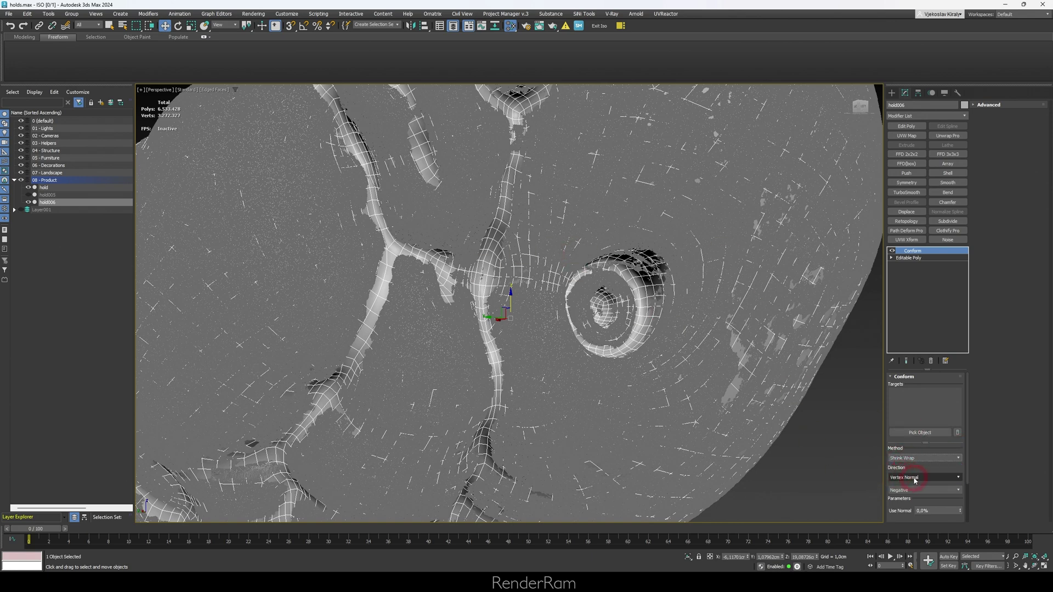
left_click(914, 479)
left_click(908, 515)
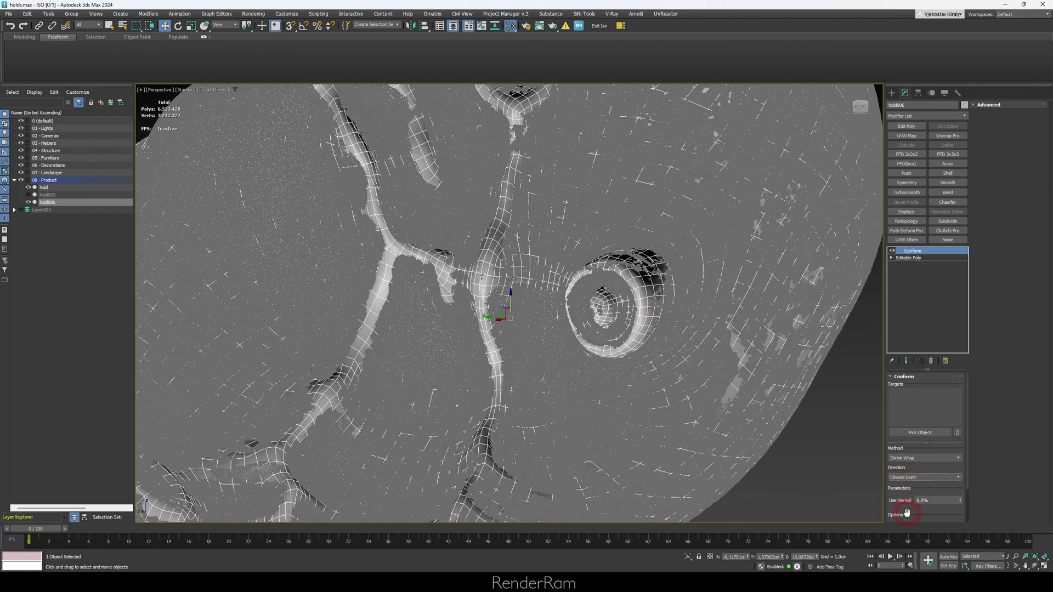
Pick the hold scan as the conform target and select the retopologized mesh
left_click(921, 431)
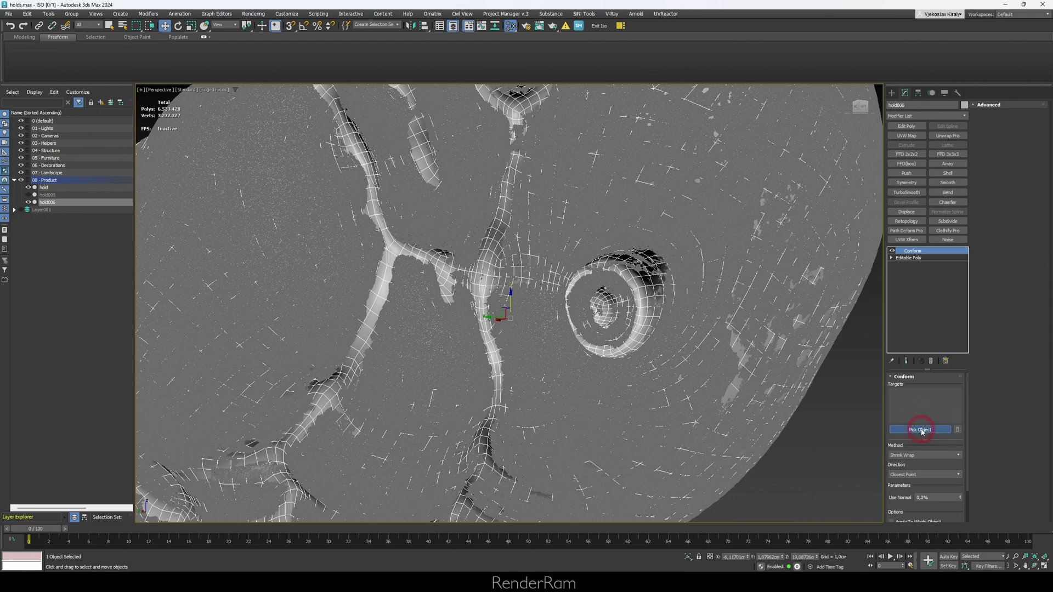
left_click(585, 290)
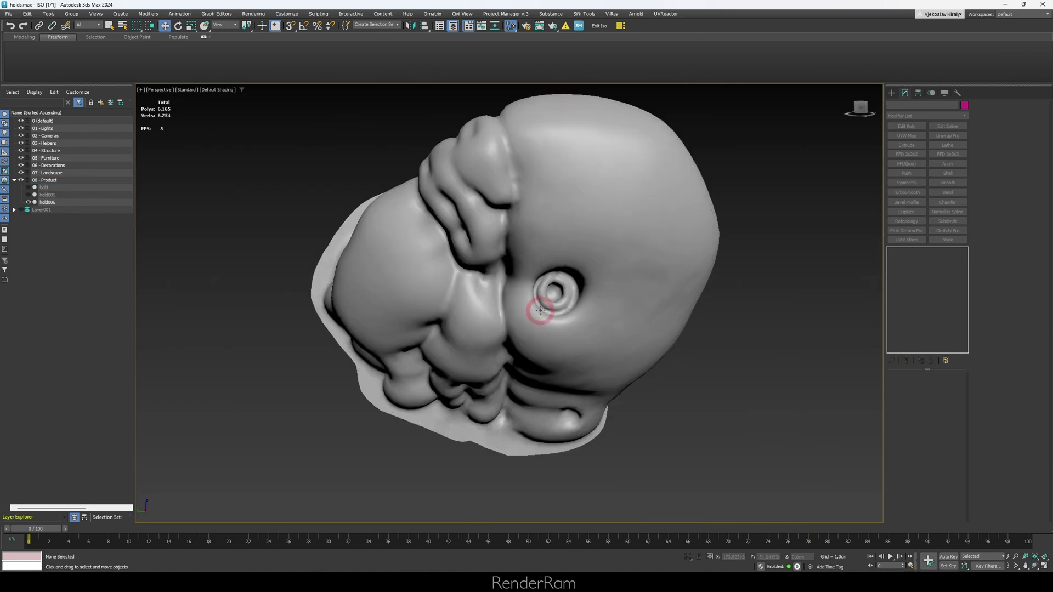
middle_click_drag(551, 284, 577, 289, "alt")
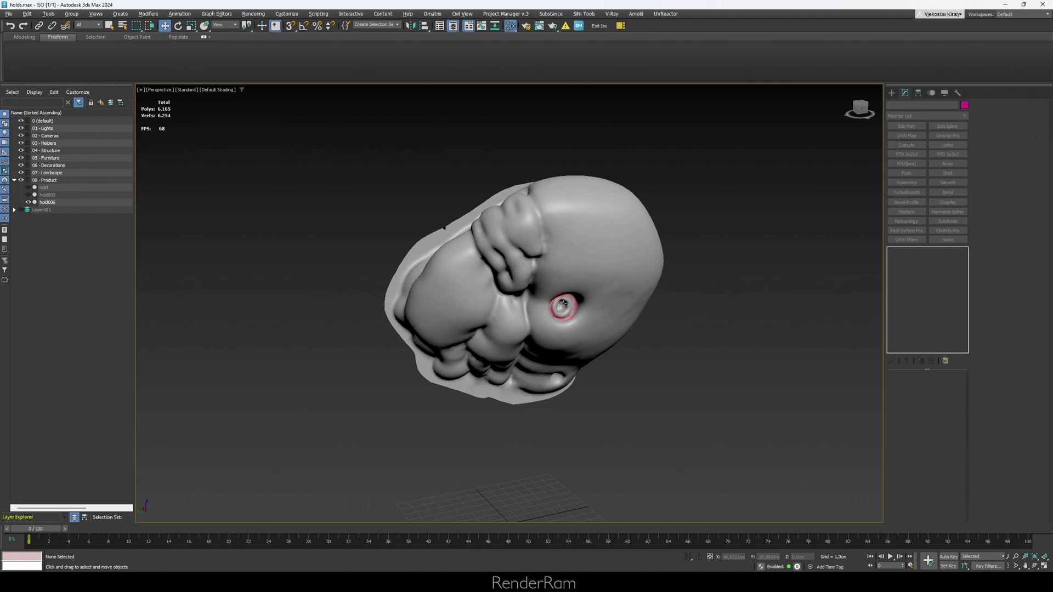
scroll(577, 290, "up", 3)
left_click(498, 275)
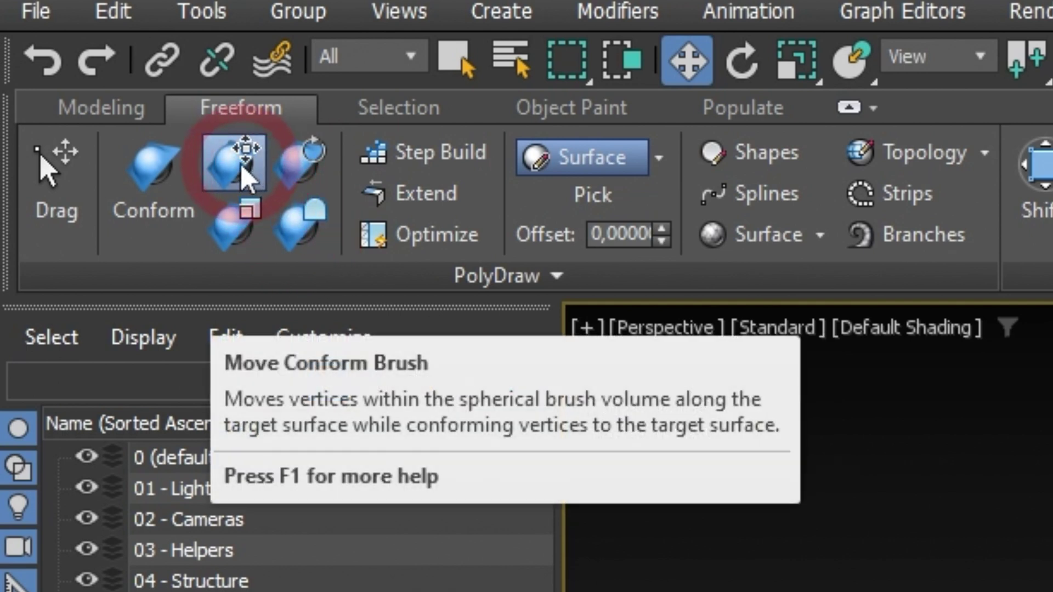
Enable the Move Conform Brush and orbit around the retopology mesh
left_click(241, 164)
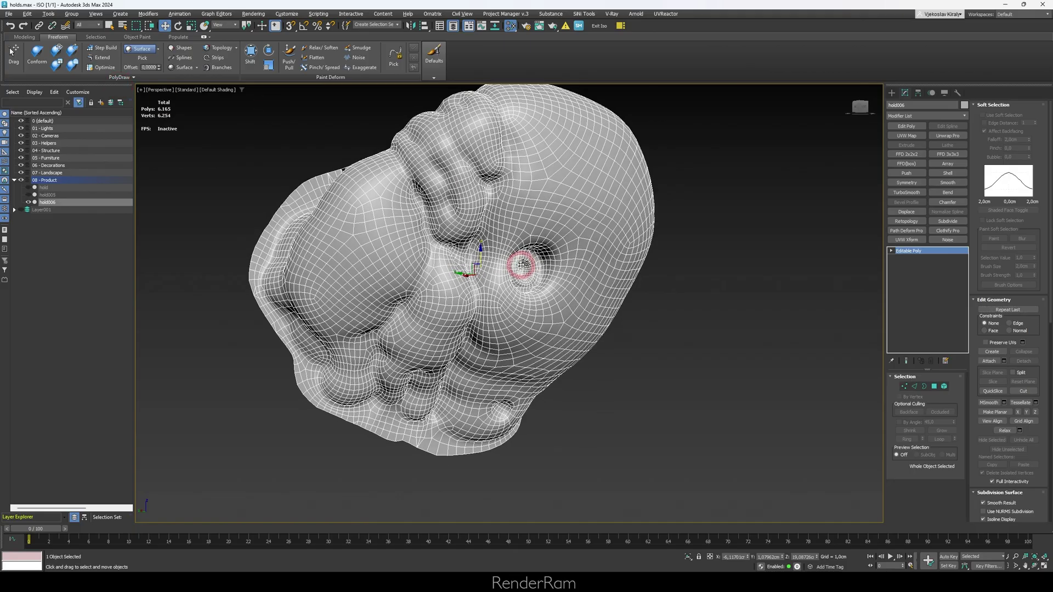
mouse_move(493, 260)
middle_mouse_down("alt")
mouse_move(503, 235)
mouse_move(461, 184)
mouse_move(482, 230)
mouse_move(489, 205)
middle_mouse_up("alt")
scroll(502, 236, "down", 2)
scroll(497, 244, "down", 2)
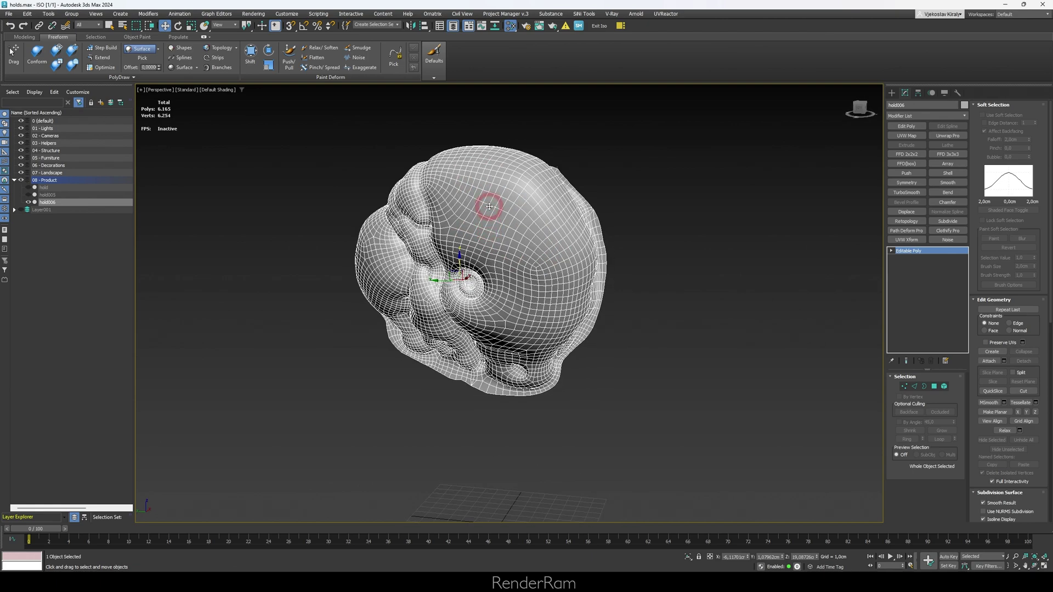
scroll(486, 222, "up", 4)
middle_click_drag(587, 231, 562, 252, "alt")
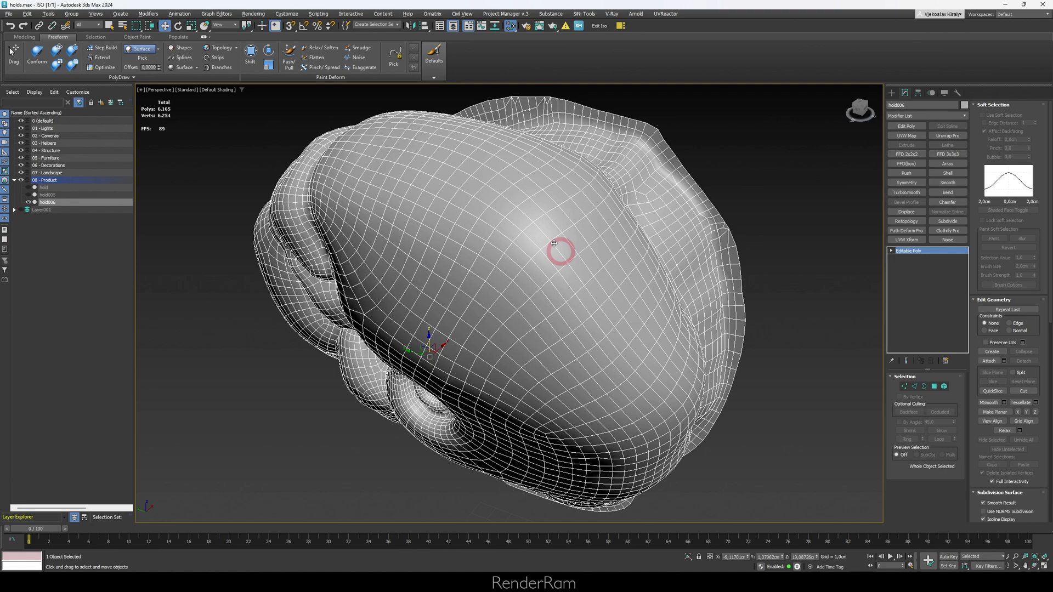
scroll(510, 238, "down", 2)
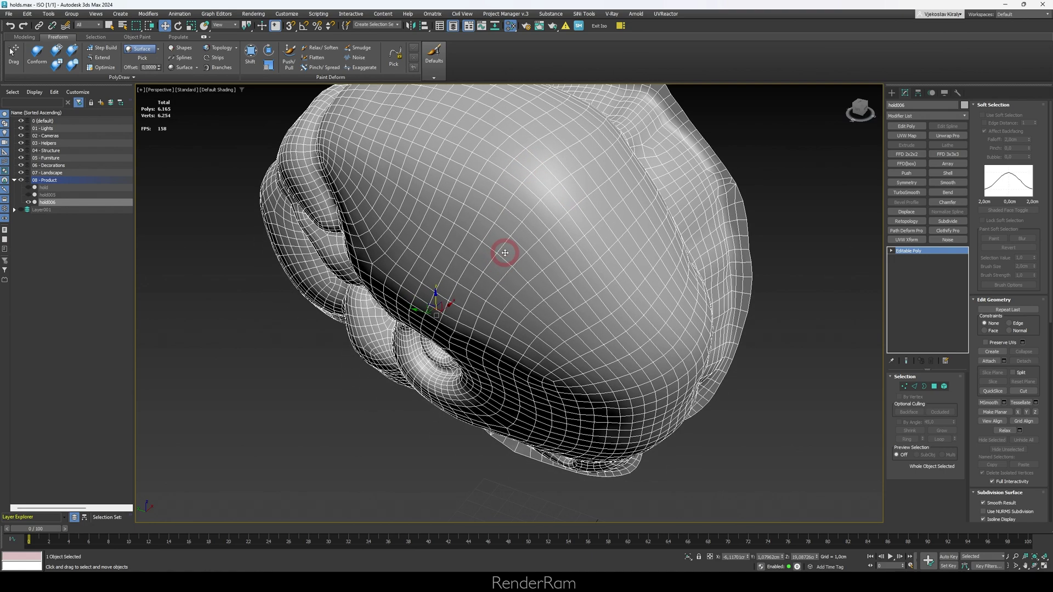
scroll(504, 250, "down", 4)
mouse_move(506, 247)
middle_mouse_down("alt")
mouse_move(531, 240)
mouse_move(547, 275)
middle_mouse_up("alt")
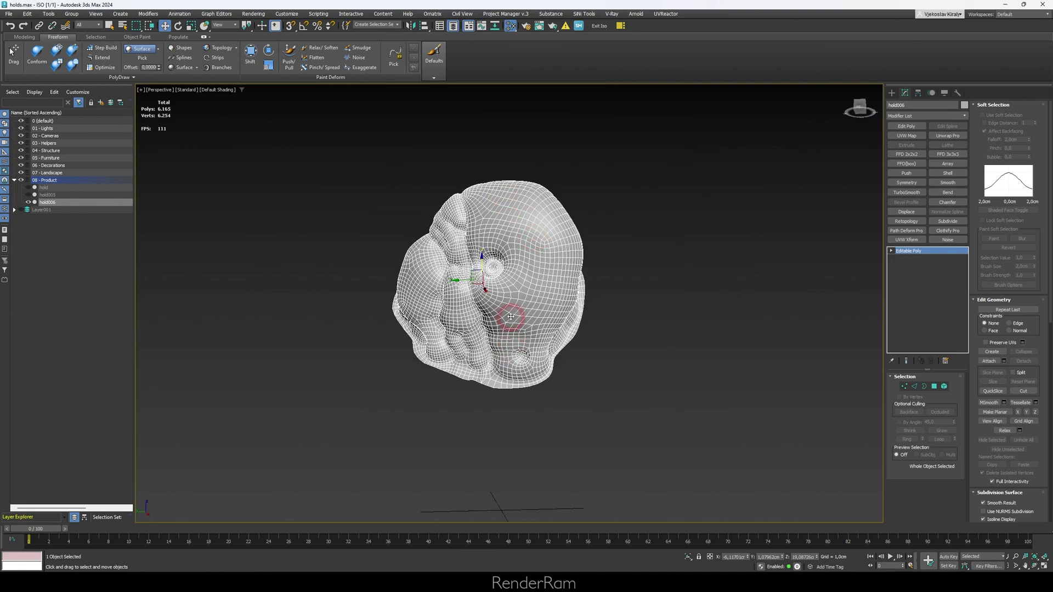
middle_click_drag(505, 312, 505, 301, "alt")
scroll(505, 302, "up", 3)
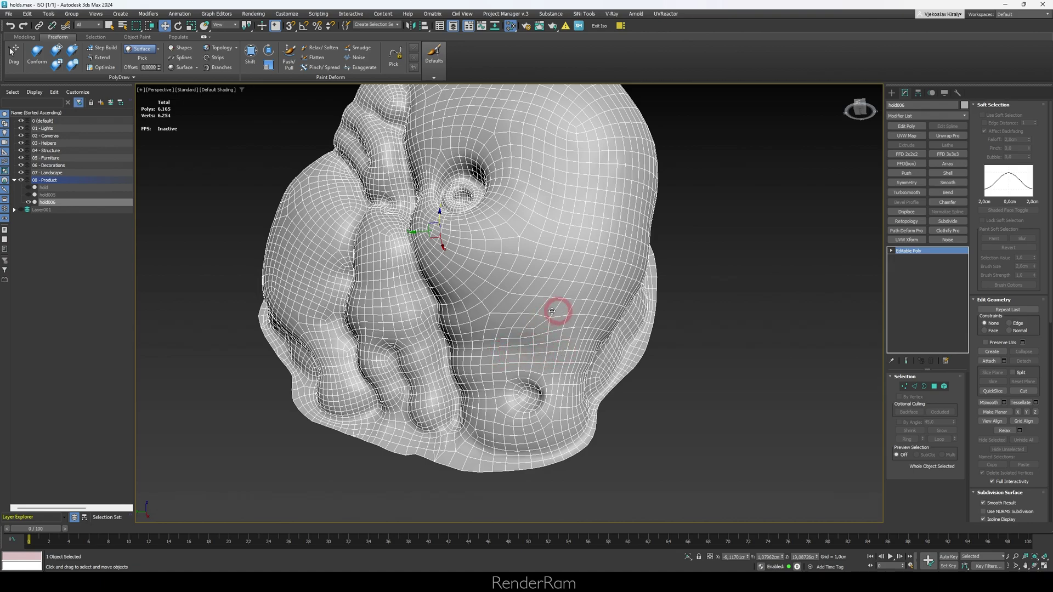
mouse_move(490, 288)
middle_mouse_down("alt")
mouse_move(589, 346)
mouse_move(498, 236)
mouse_move(220, 137)
mouse_move(190, 115)
middle_mouse_up("alt")
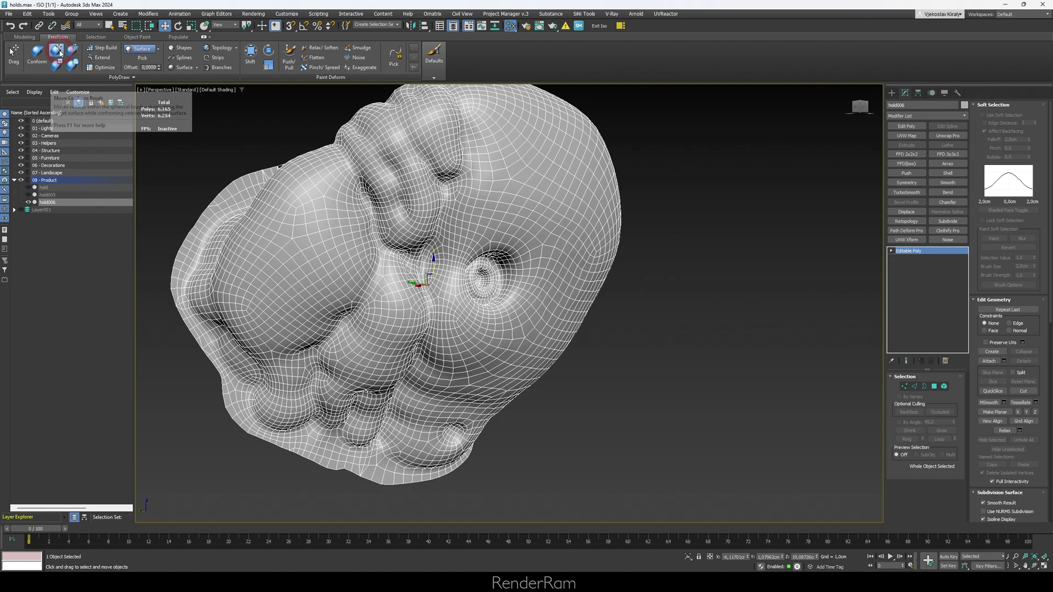
middle_click_drag(494, 262, 418, 305, "alt")
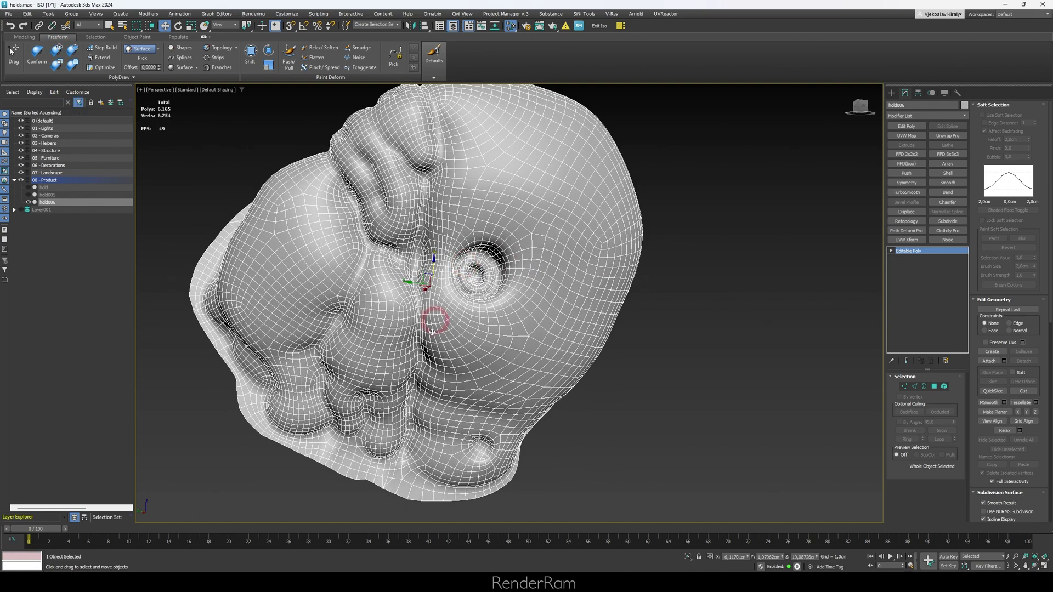
scroll(420, 228, "up", 3)
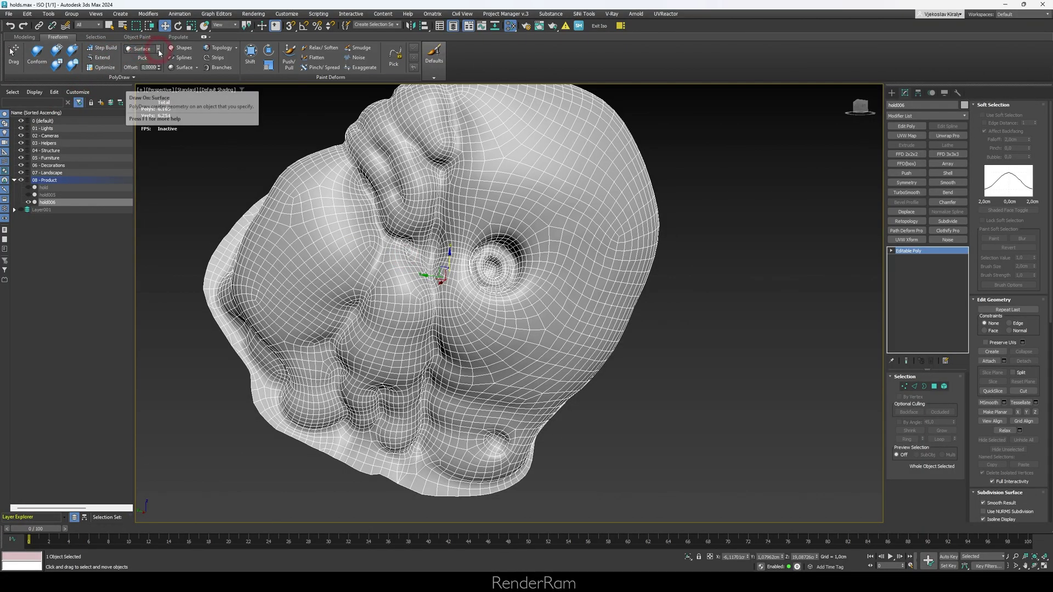
Set Freeform drawing onto the surface of the scanned hold
left_click(160, 51)
left_click(158, 73)
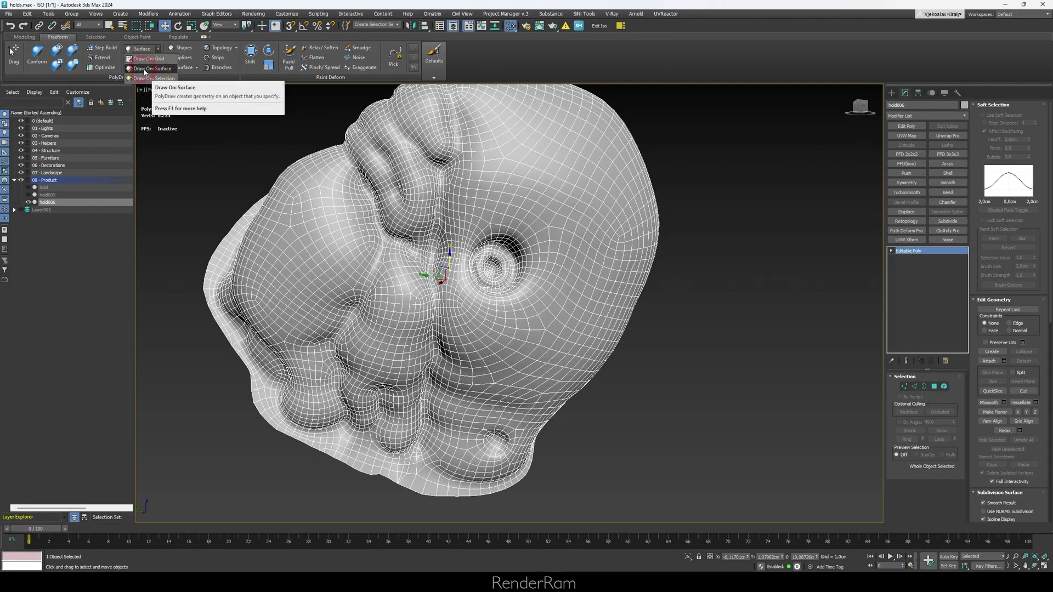
left_click(142, 59)
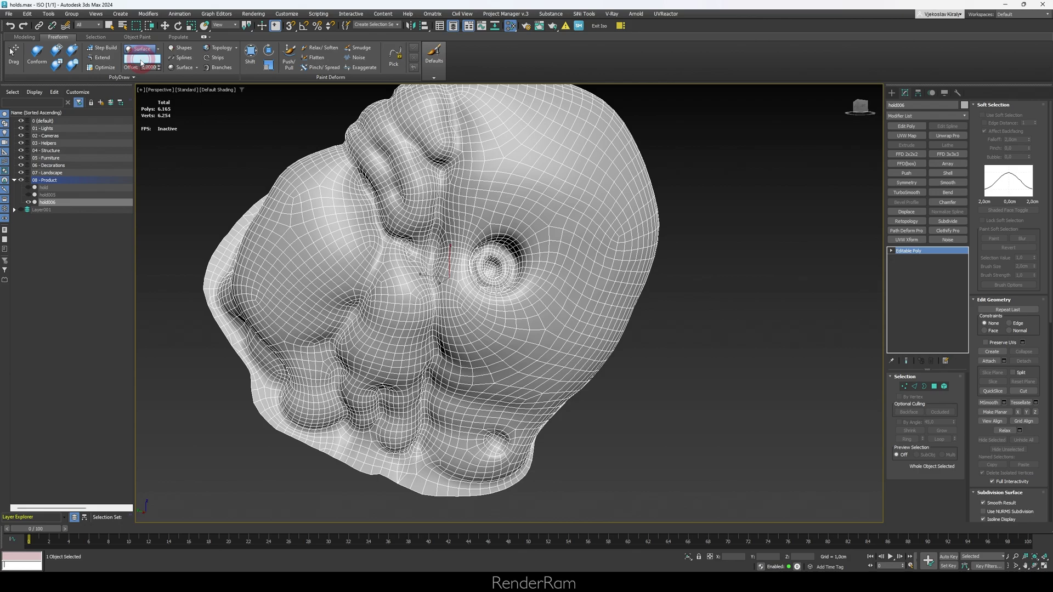
scroll(447, 265, "up", 3)
scroll(443, 294, "up", 3)
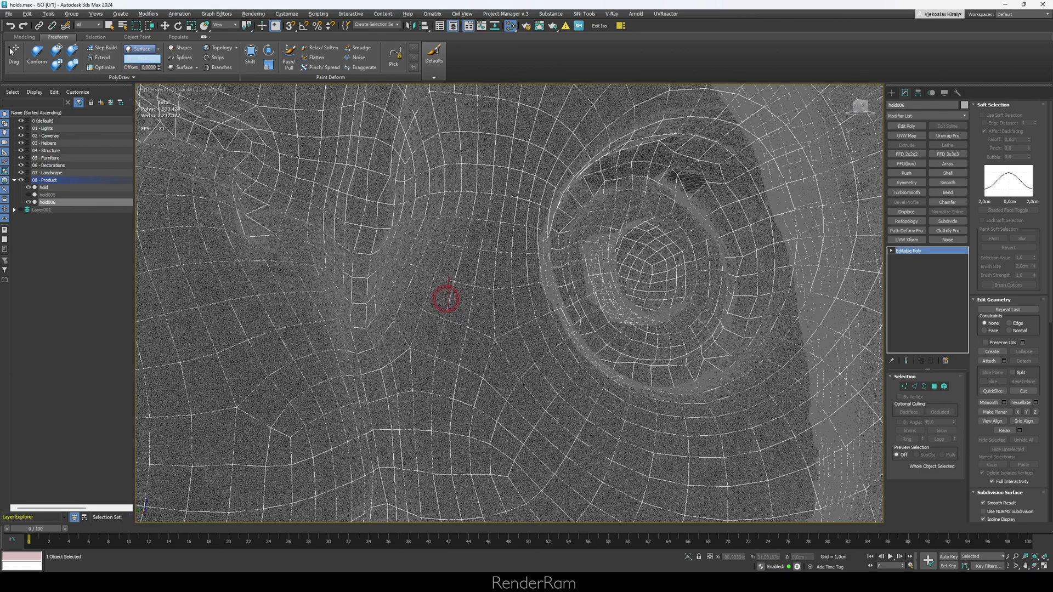
scroll(441, 279, "up", 3)
left_click(438, 270)
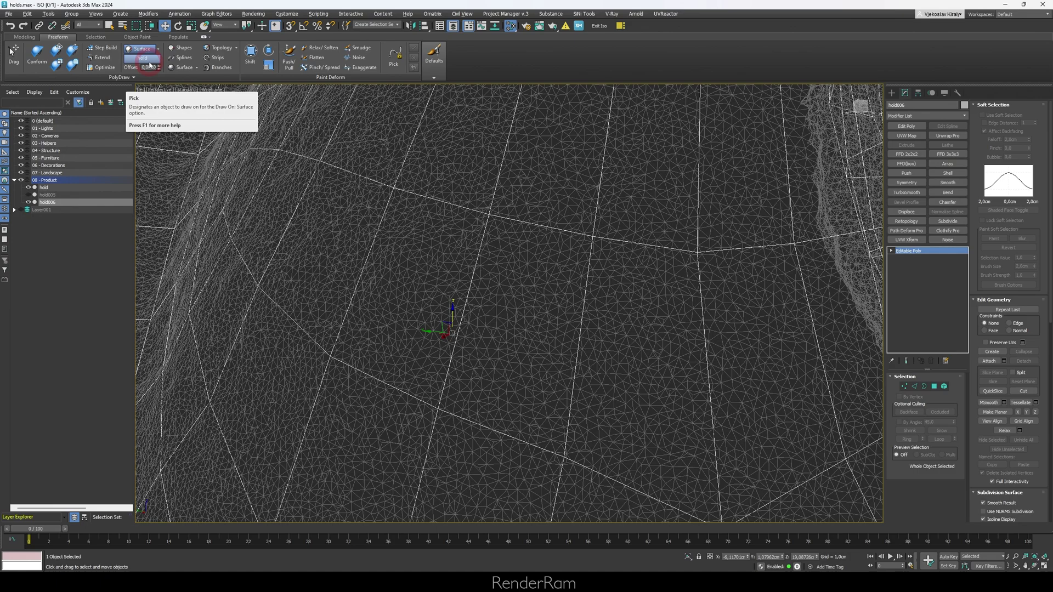
Frame the retopology mesh and hide the high-poly scan
key("z")
key("F3")
middle_click_drag(517, 294, 480, 287)
key("alt+h")
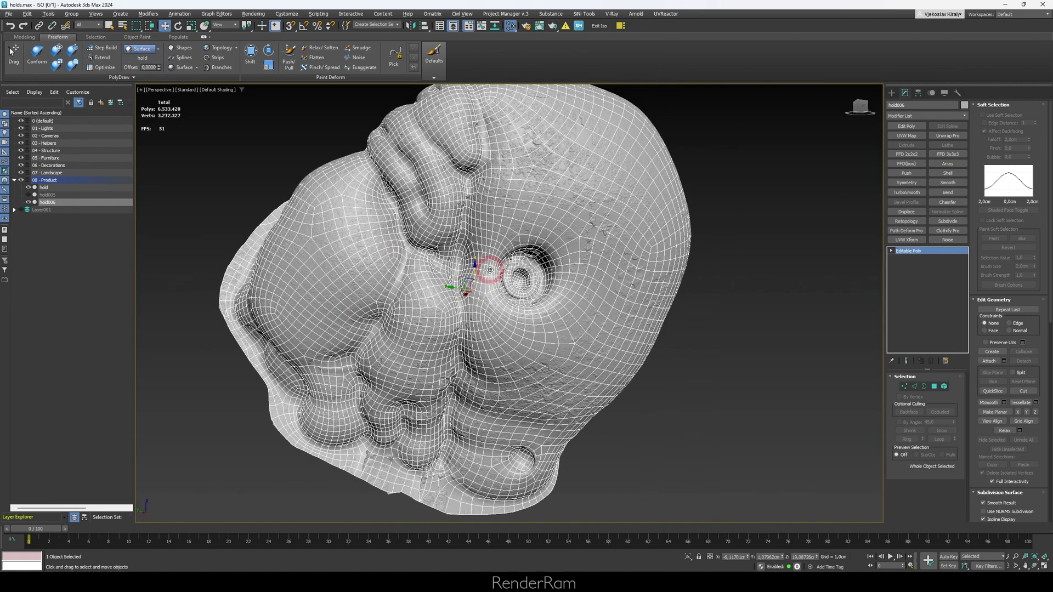
mouse_move(566, 242)
middle_mouse_down("alt")
mouse_move(571, 275)
mouse_move(492, 240)
middle_mouse_up("alt")
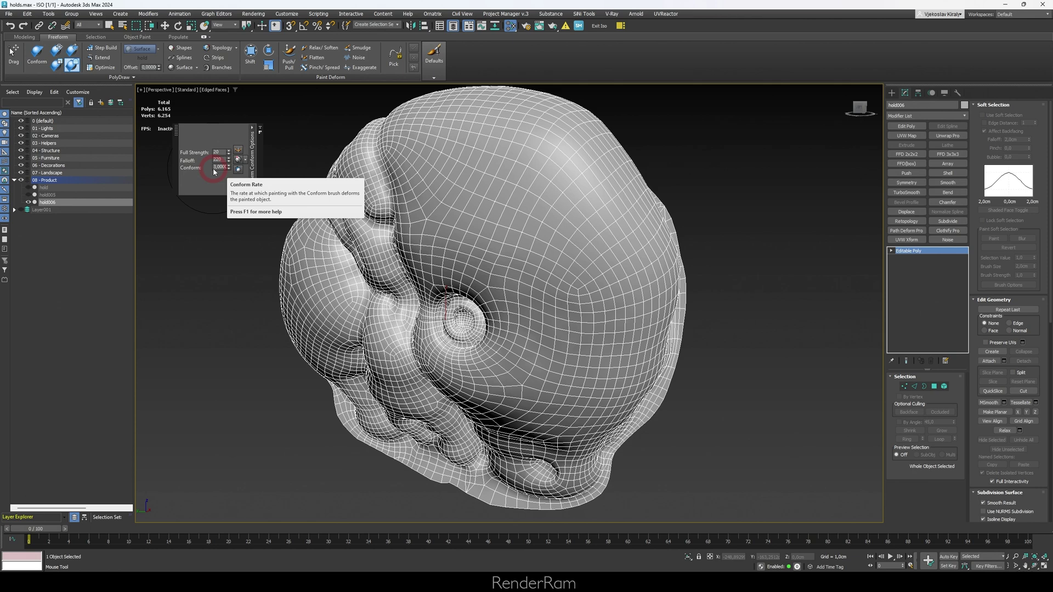
middle_click_drag(487, 230, 531, 205, "alt")
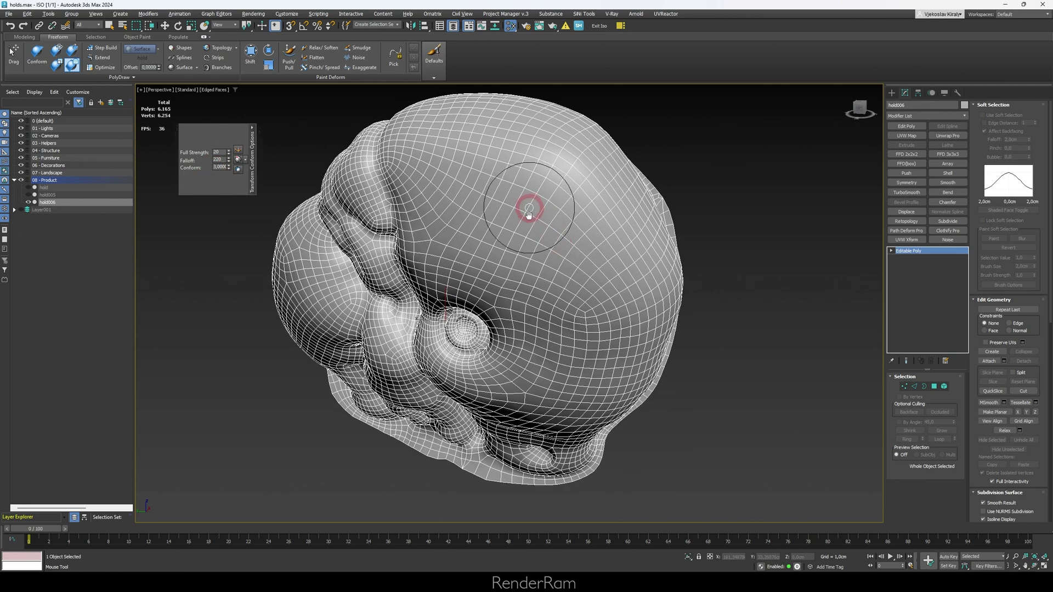
scroll(507, 223, "down", 3)
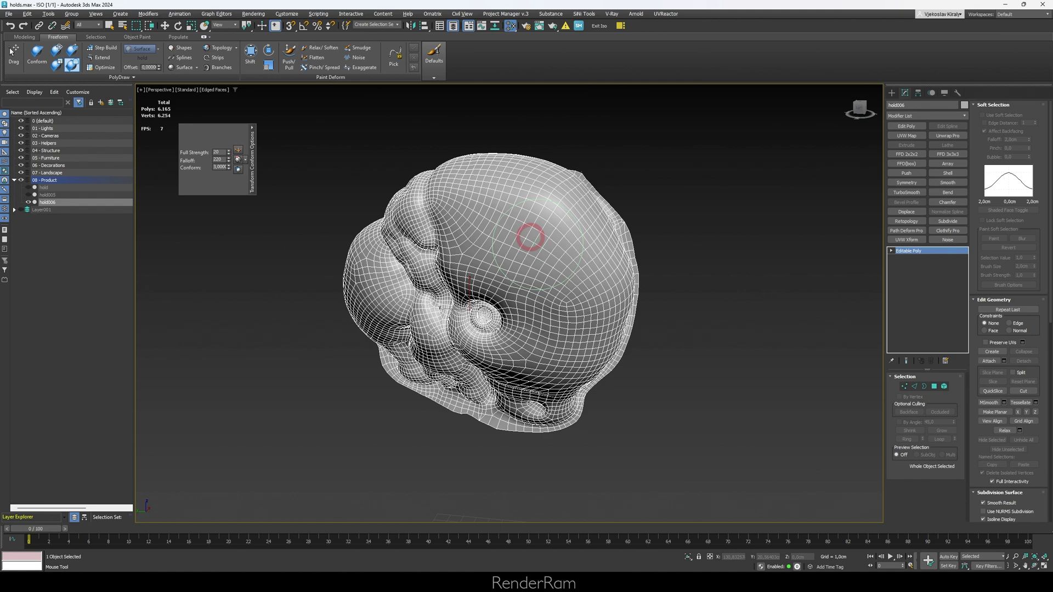
scroll(560, 282, "up", 3)
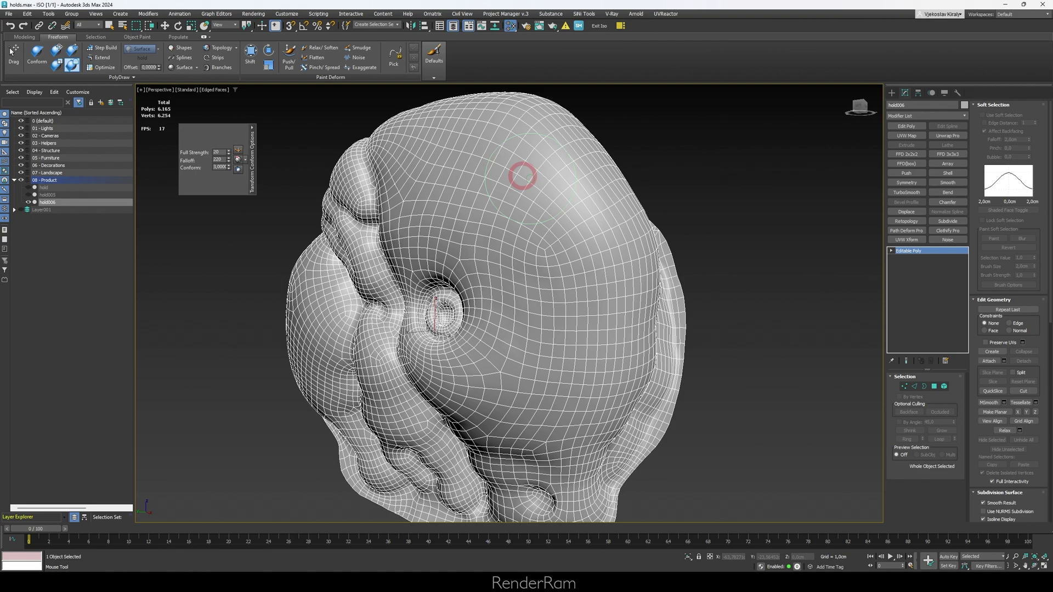
middle_click_drag(522, 173, 455, 193, "alt")
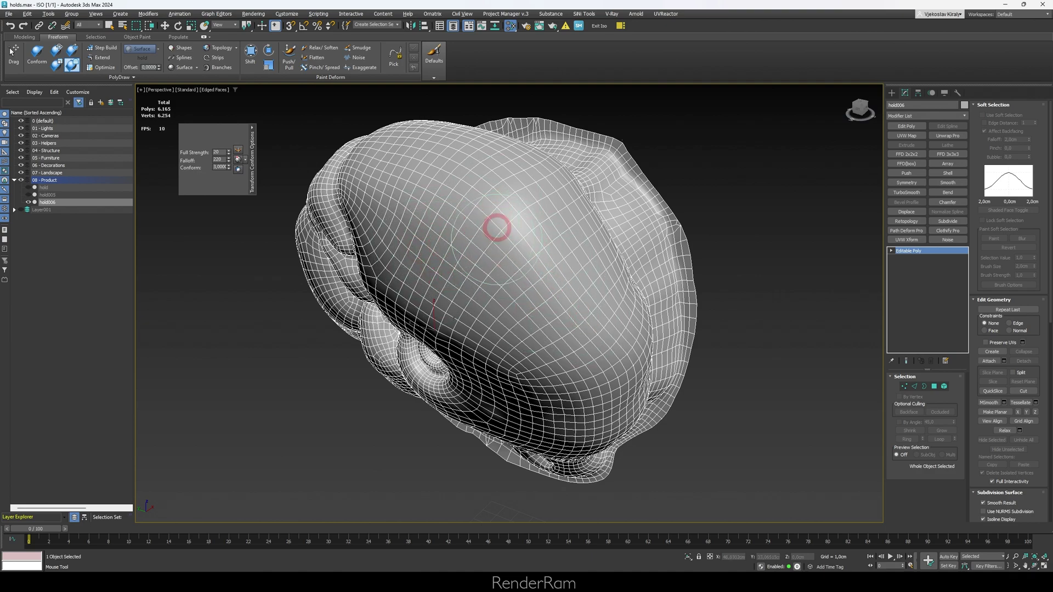
mouse_move(405, 231)
middle_mouse_down("alt")
mouse_move(498, 247)
mouse_move(493, 259)
mouse_move(546, 287)
mouse_move(453, 222)
mouse_move(499, 247)
mouse_move(477, 263)
mouse_move(475, 288)
mouse_move(515, 244)
middle_mouse_up("alt")
scroll(460, 266, "up", 5)
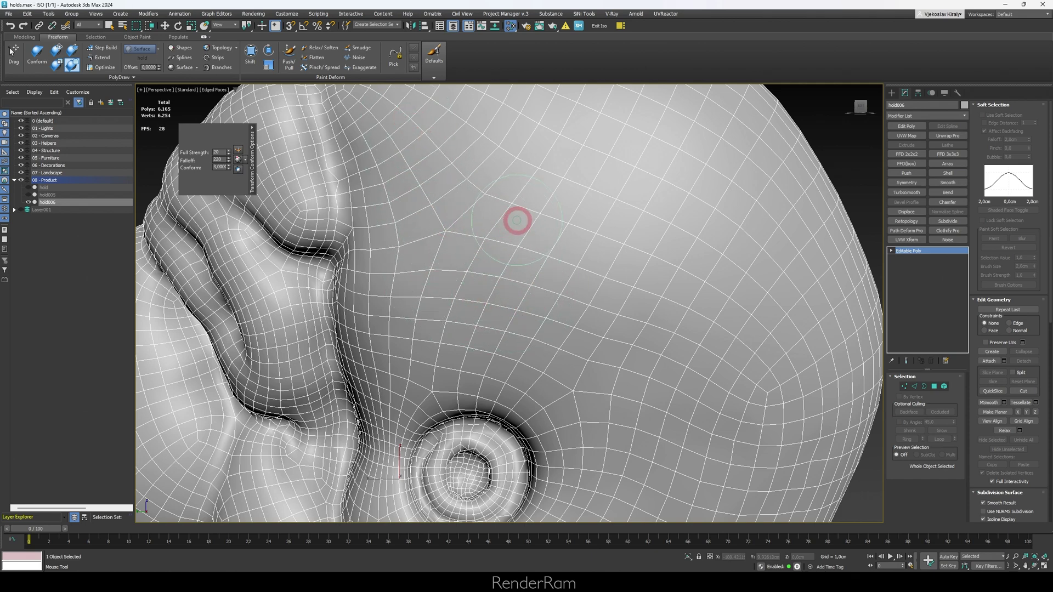
scroll(597, 222, "down", 2)
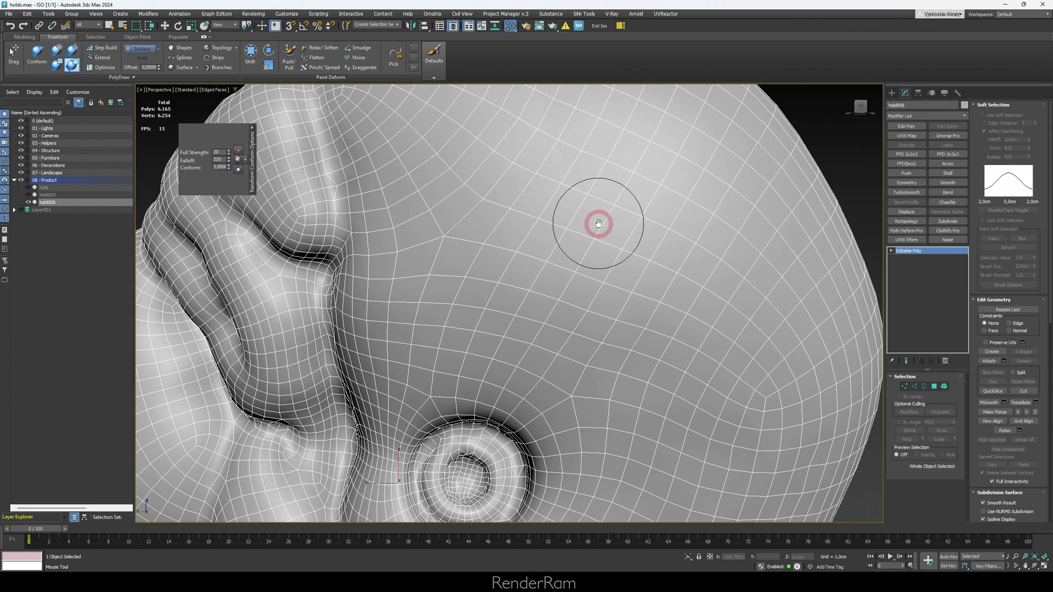
scroll(611, 342, "down", 3)
middle_click_drag(611, 342, 581, 306, "alt")
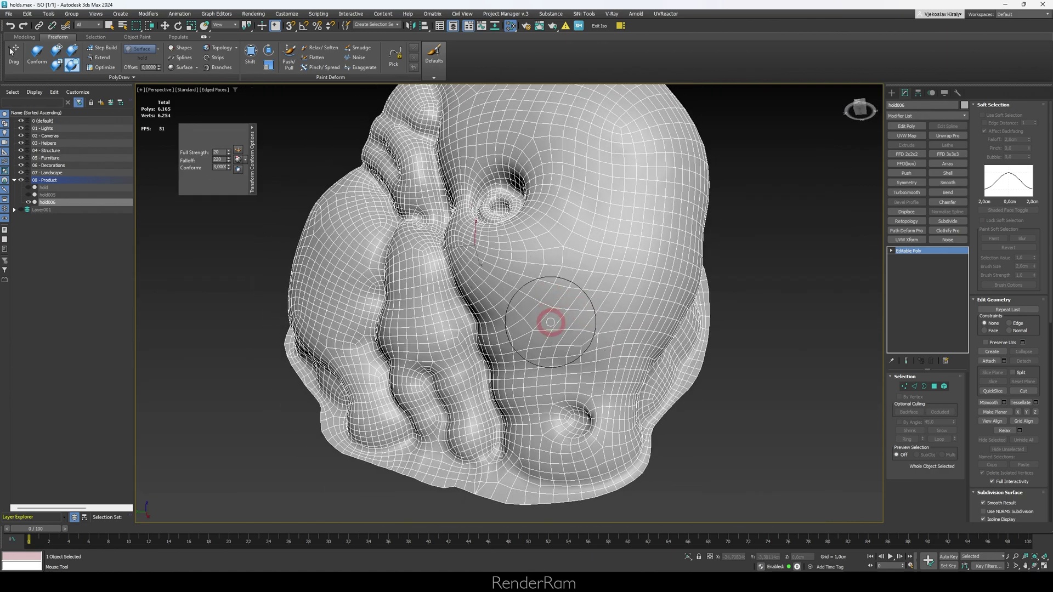
scroll(547, 318, "up", 2)
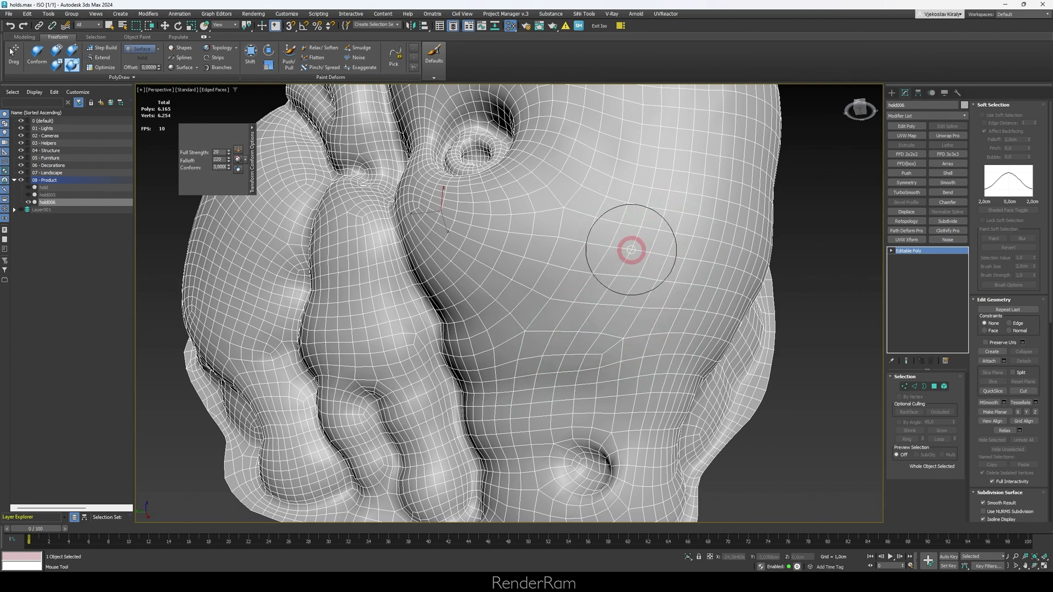
middle_click_drag(631, 247, 507, 395, "alt")
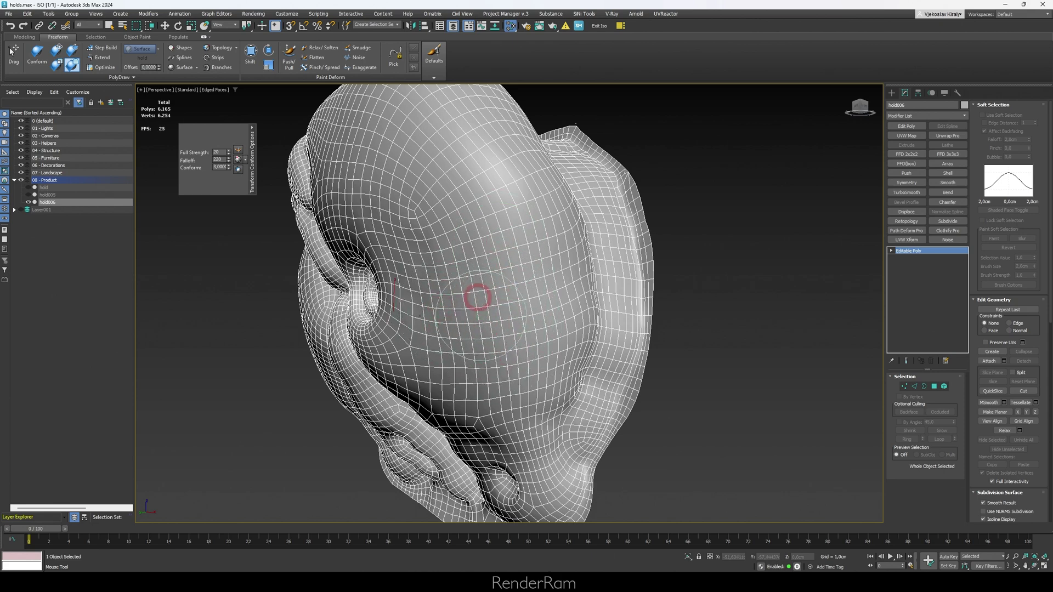
middle_click_drag(478, 297, 526, 310, "alt")
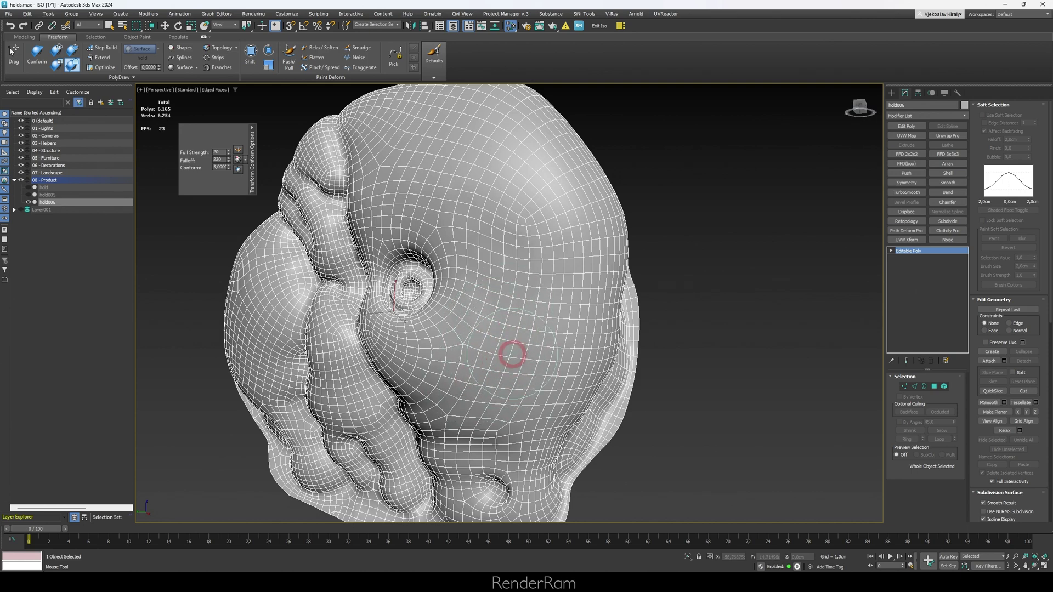
scroll(510, 290, "up", 5)
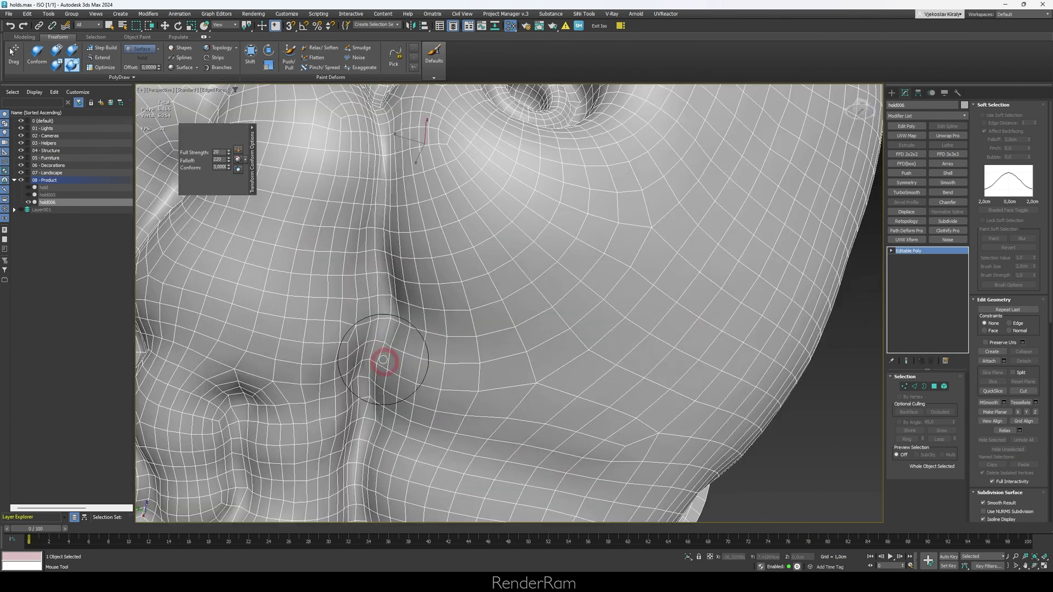
Exit the Conform brush and orbit the shaded mesh to a new angle
right_click(381, 315)
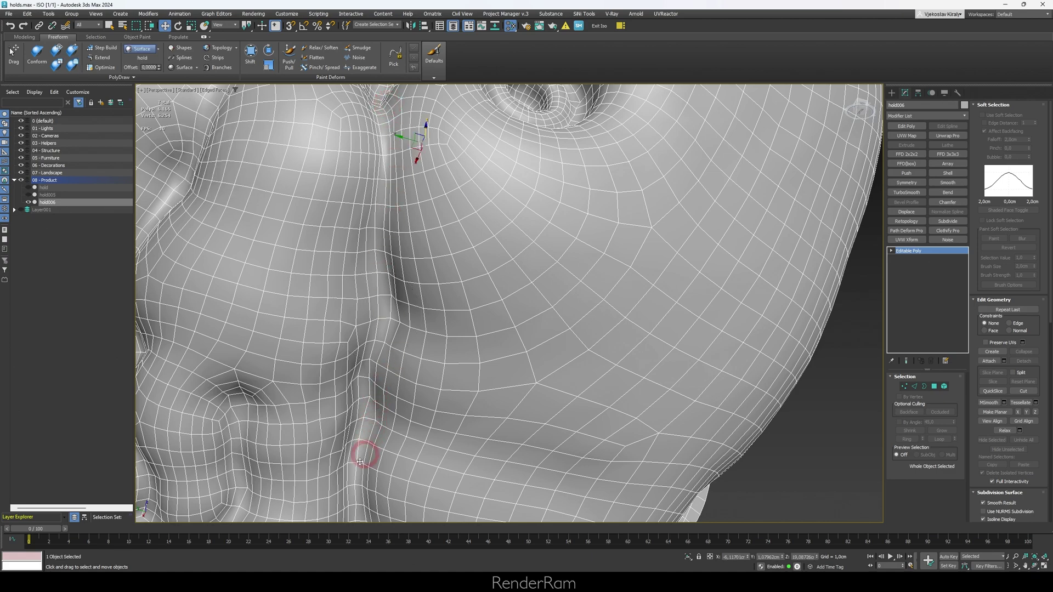
scroll(411, 371, "down", 3)
scroll(439, 315, "down", 1)
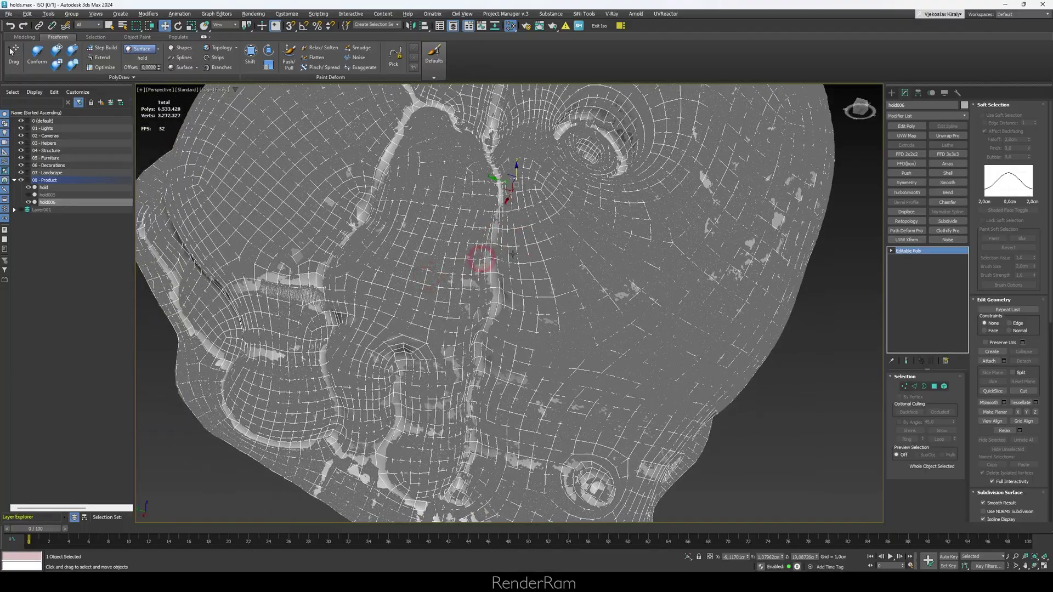
scroll(481, 260, "up", 2)
scroll(456, 293, "down", 4)
middle_click_drag(505, 312, 499, 376, "alt")
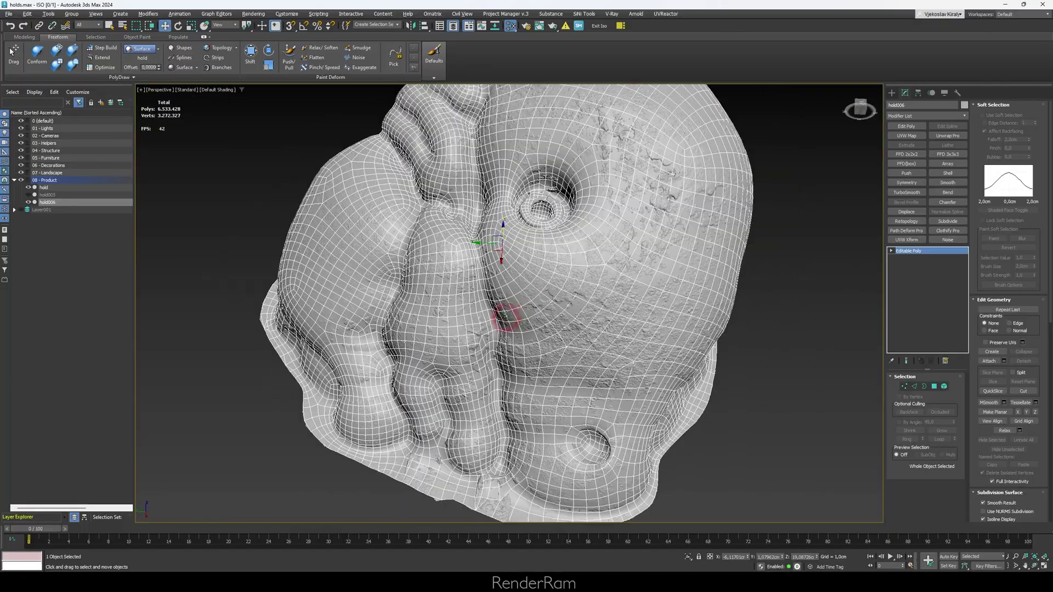
scroll(487, 322, "up", 5)
scroll(487, 322, "down", 3)
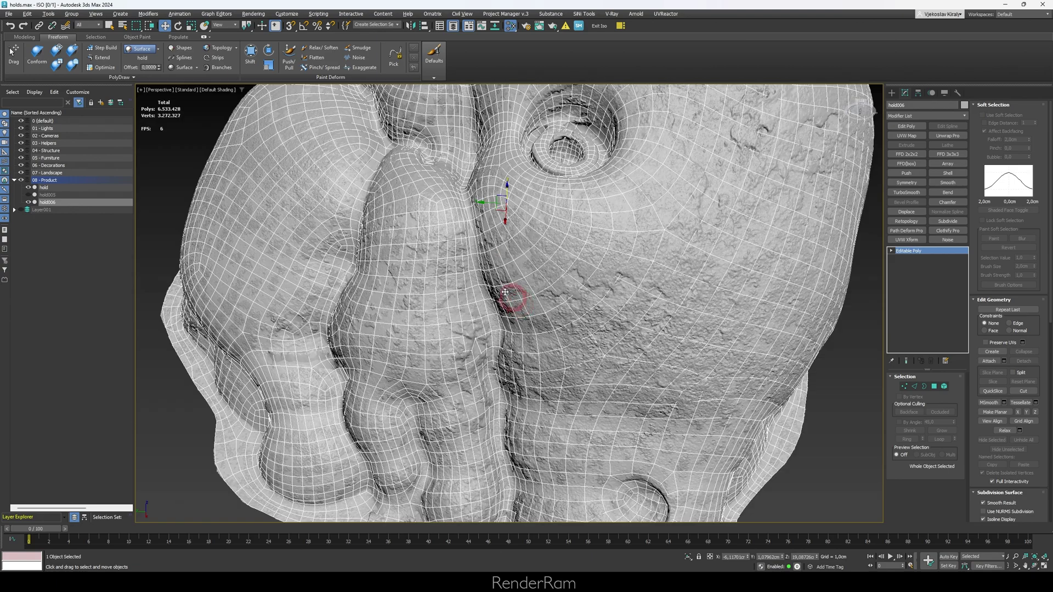
scroll(541, 265, "up", 2)
scroll(534, 253, "up", 2)
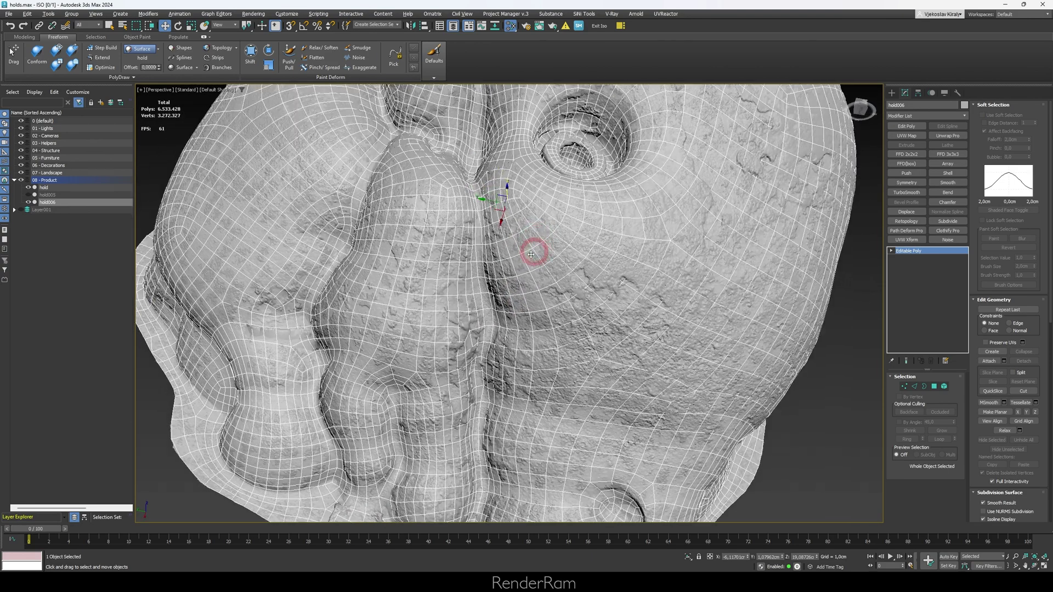
scroll(501, 313, "up", 4)
scroll(501, 313, "up", 1)
scroll(427, 306, "down", 2)
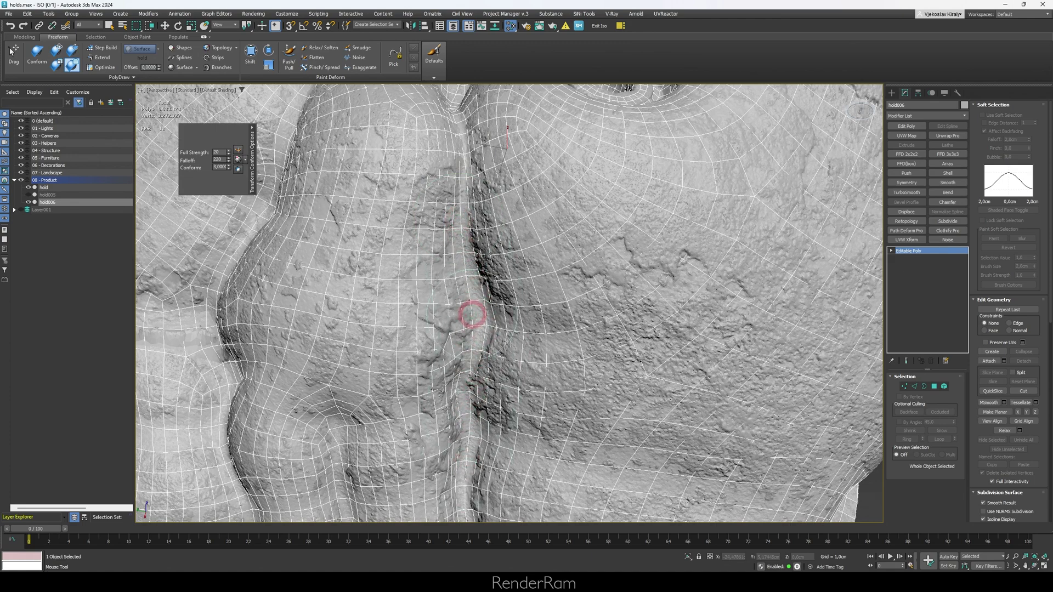
scroll(462, 132, "down", 2)
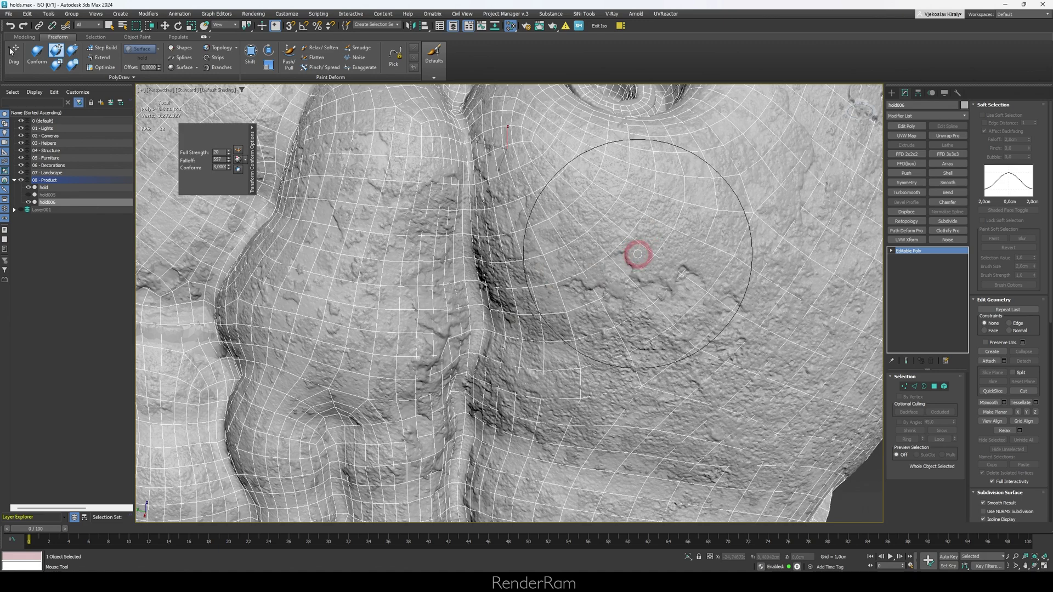
Enlarge the brush falloff and full-strength radius, then start conforming along the crease
left_click_drag(638, 253, 633, 220, "ctrl+shift")
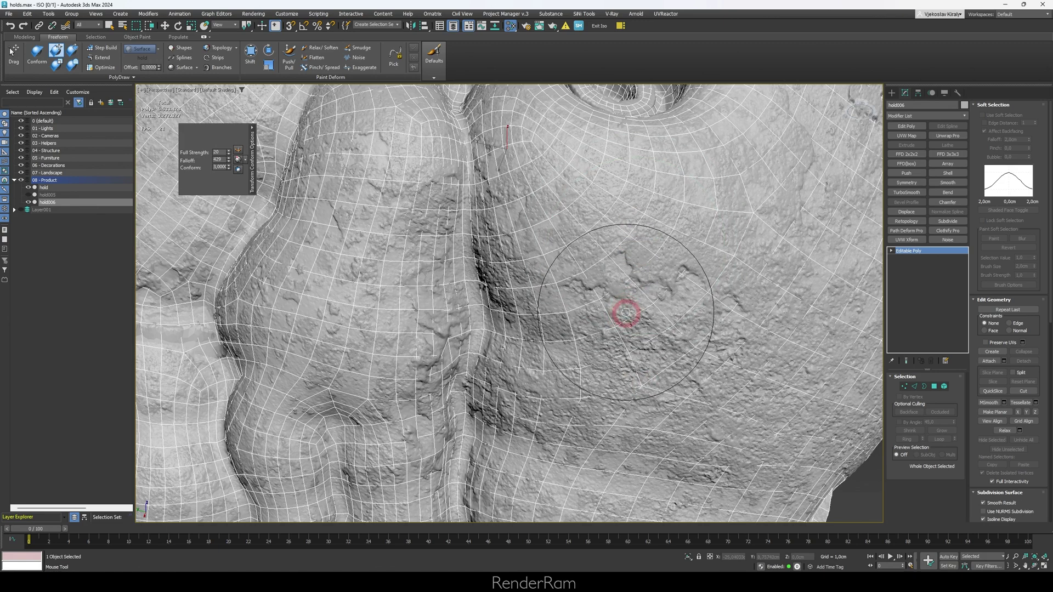
mouse_move(618, 231)
left_mouse_down("ctrl+alt+shift")
mouse_move(621, 321)
mouse_move(620, 207)
left_mouse_up("ctrl+alt+shift")
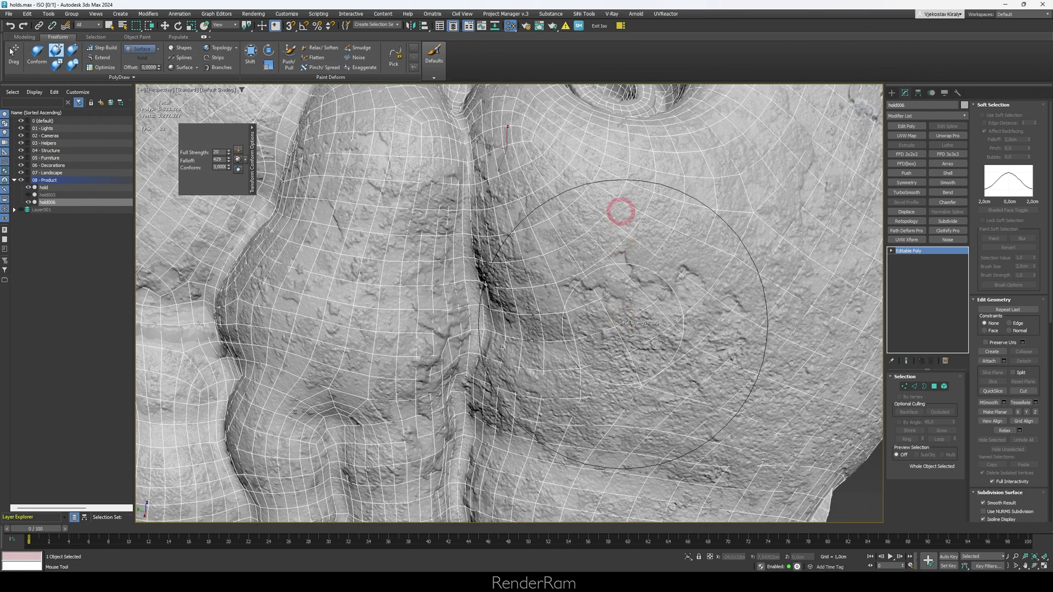
left_click_drag(520, 325, 514, 327)
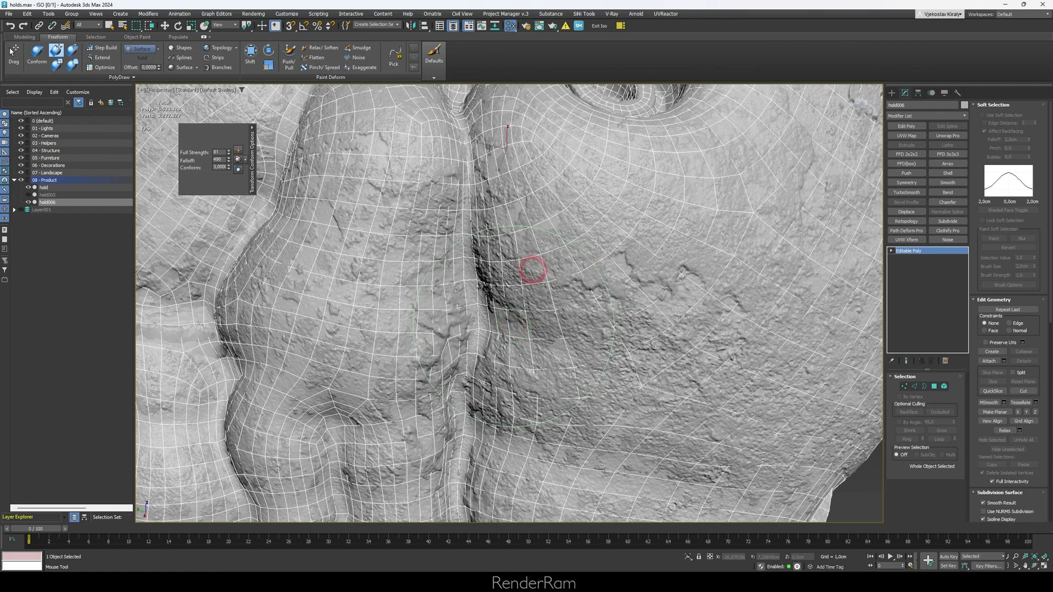
mouse_move(532, 270)
left_mouse_down()
mouse_move(507, 262)
mouse_move(442, 327)
left_mouse_up()
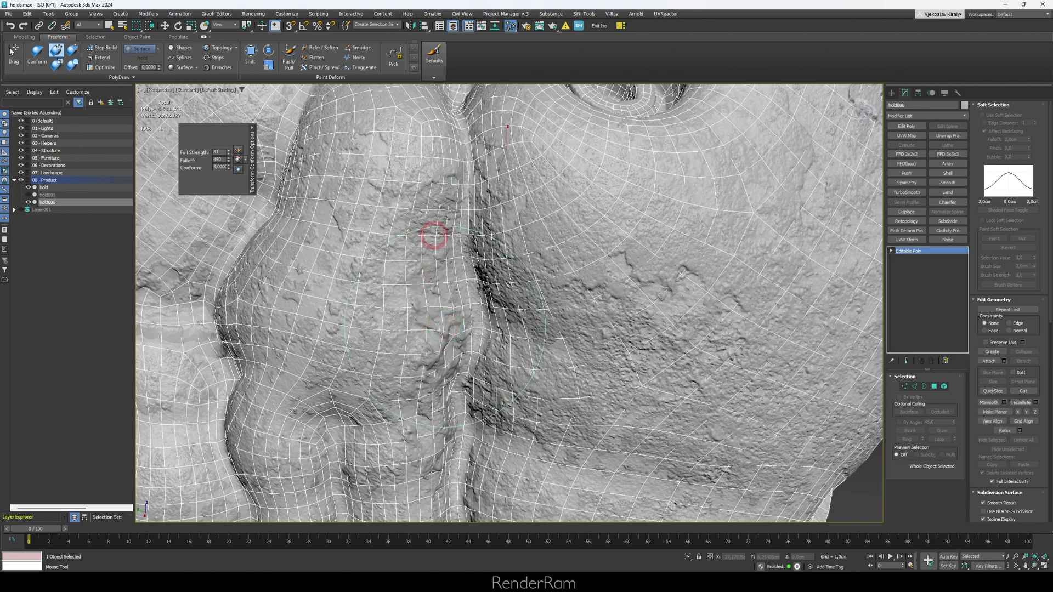
Paint further conform strokes up and down the crease surface
mouse_move(429, 213)
left_mouse_down()
mouse_move(425, 205)
mouse_move(436, 208)
left_mouse_up()
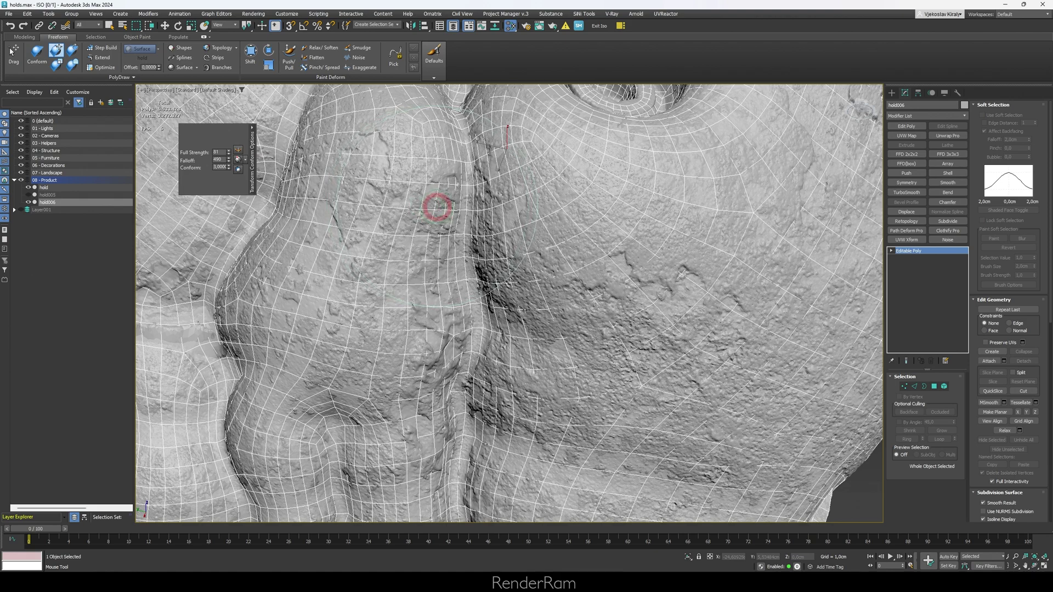
left_click_drag(486, 177, 509, 166)
left_click_drag(520, 317, 521, 317)
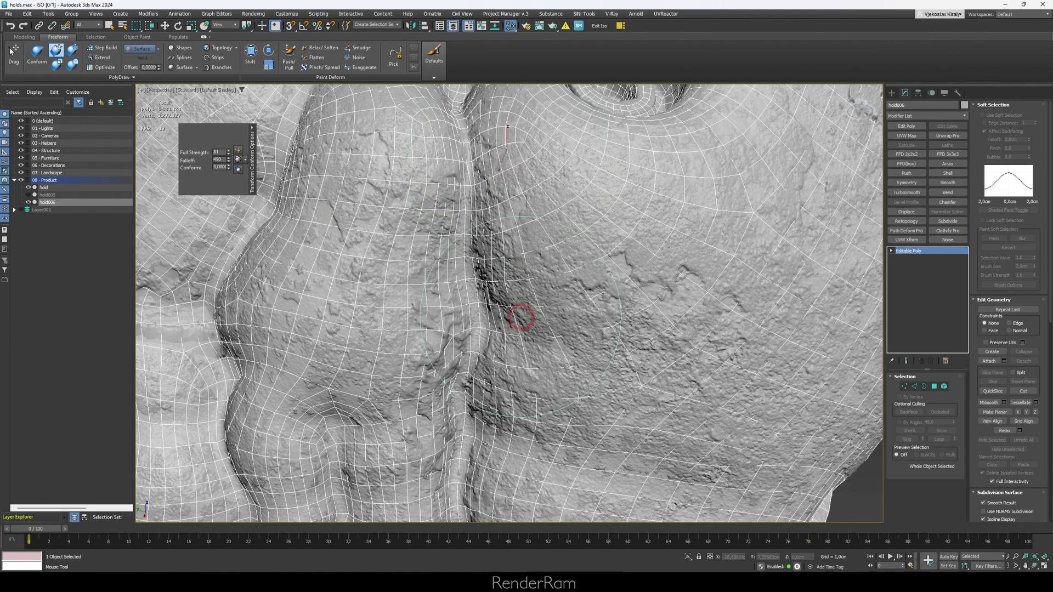
left_click_drag(572, 369, 497, 388)
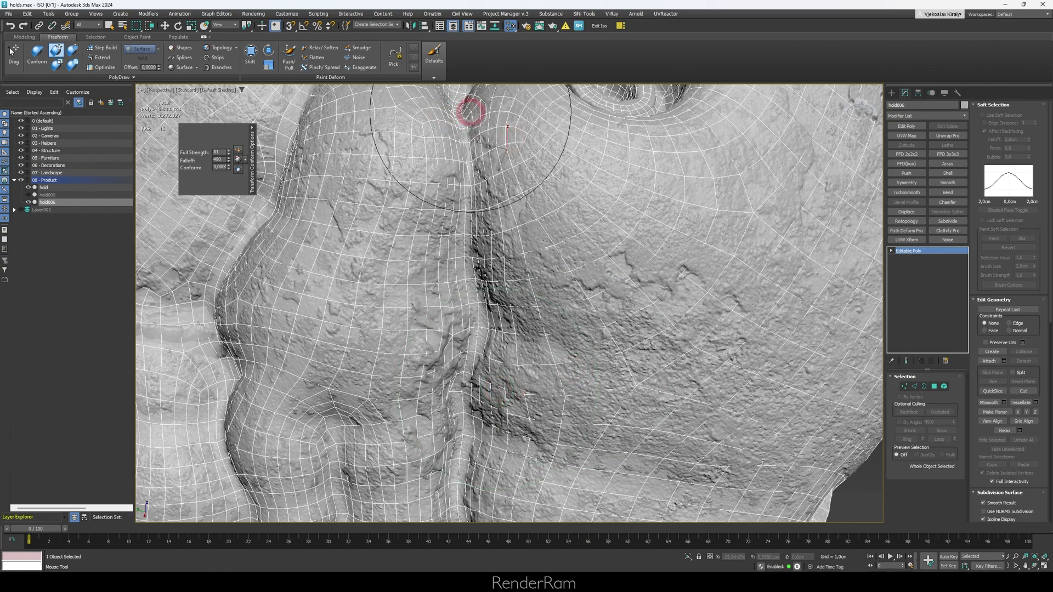
scroll(483, 161, "down", 2)
scroll(482, 162, "up", 2)
scroll(502, 222, "up", 2)
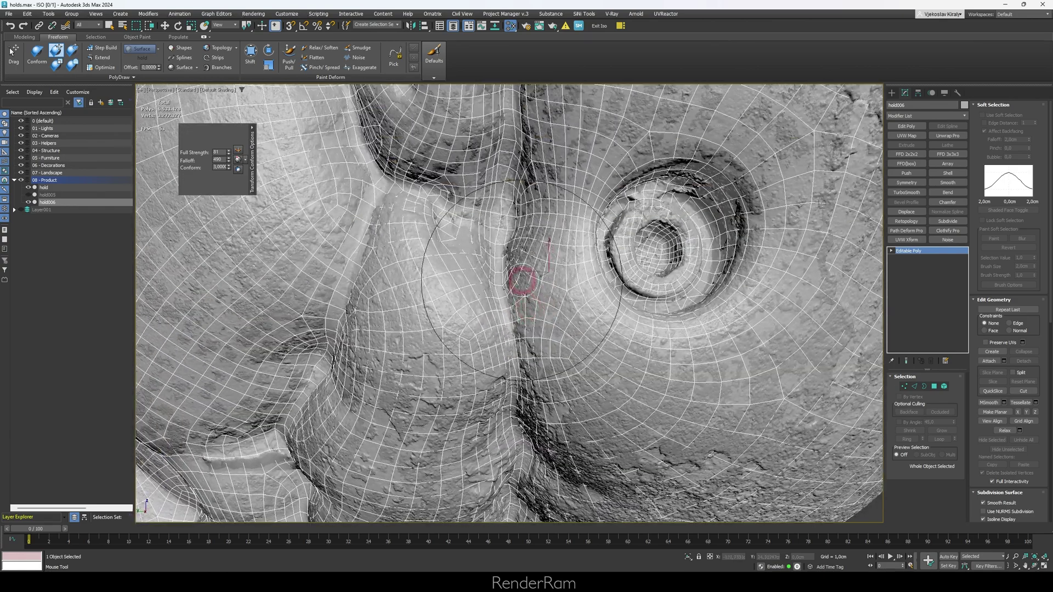
scroll(522, 277, "up", 2)
scroll(518, 306, "up", 2)
Conform the rough surface, then orbit to a close-up along the ridge
left_click_drag(510, 313, 486, 322)
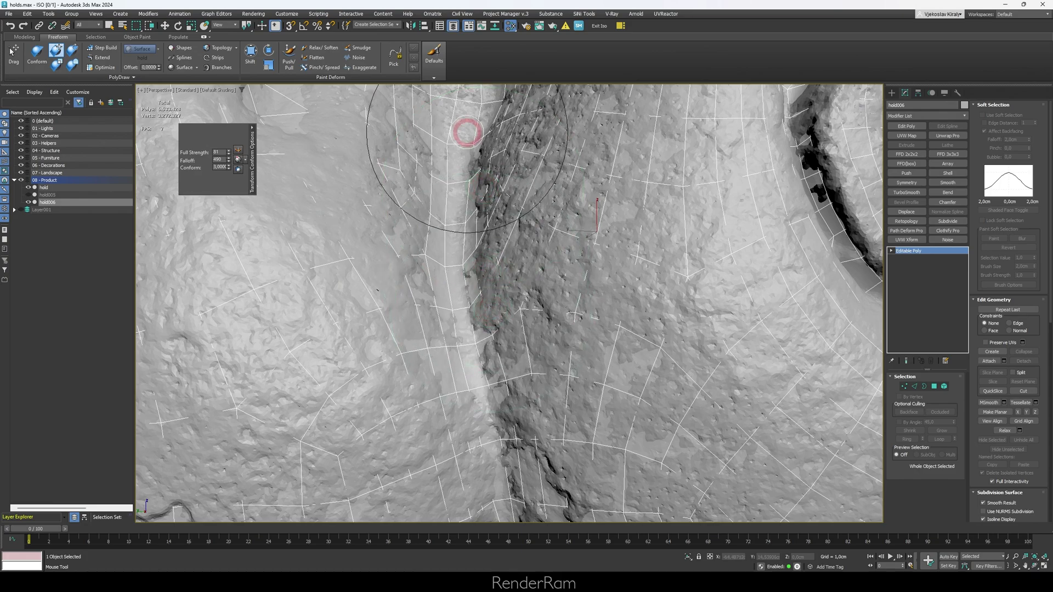
middle_click_drag(467, 131, 424, 285, "alt")
scroll(433, 259, "down", 3)
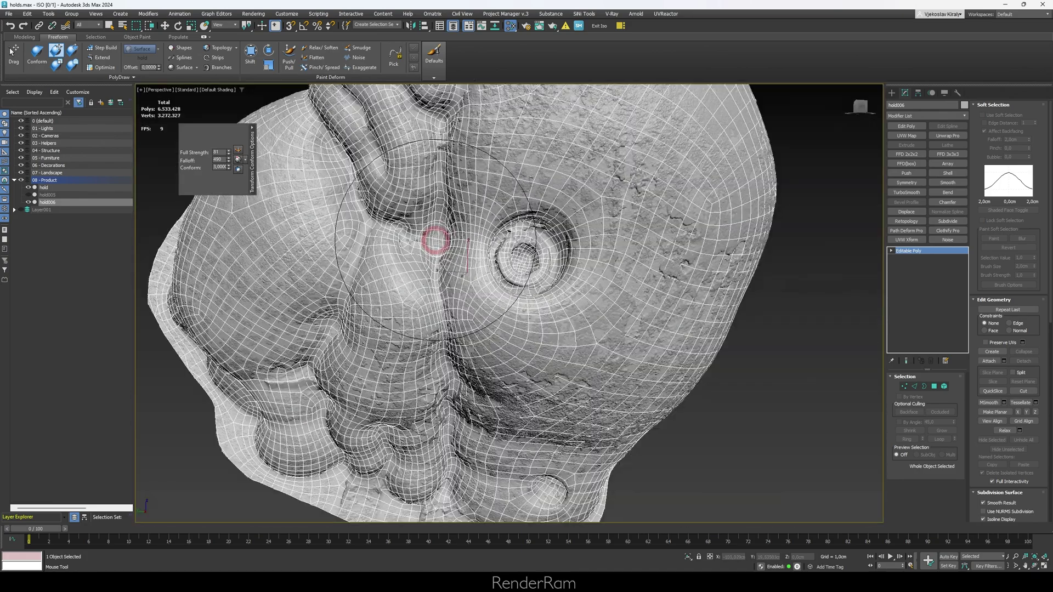
mouse_move(434, 239)
middle_mouse_down("alt")
mouse_move(422, 165)
mouse_move(464, 305)
mouse_move(510, 275)
mouse_move(532, 287)
mouse_move(754, 165)
middle_mouse_up("alt")
scroll(481, 301, "up", 3)
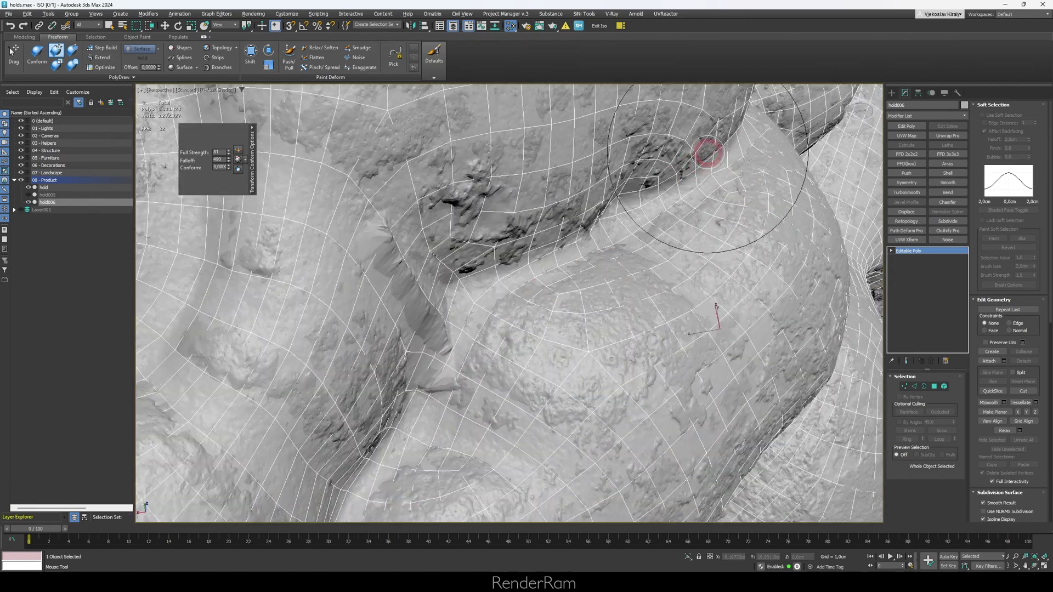
mouse_move(700, 189)
middle_mouse_down("alt")
mouse_move(634, 216)
mouse_move(482, 233)
middle_mouse_up("alt")
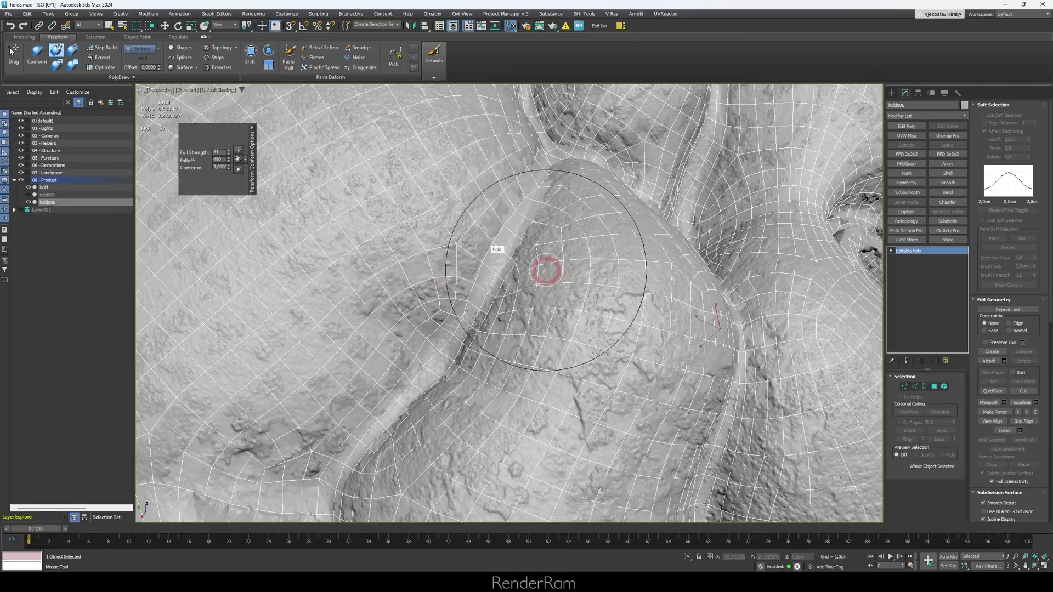
middle_click_drag(547, 270, 543, 282, "alt")
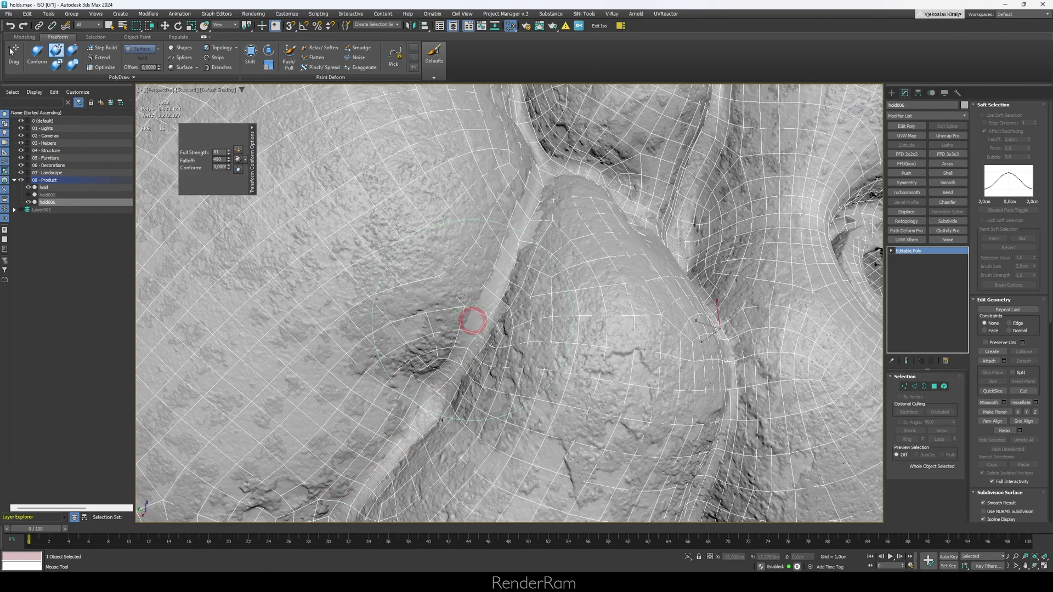
Brush the mesh tightly onto the scanned ridge surface
left_click_drag(558, 337, 552, 333)
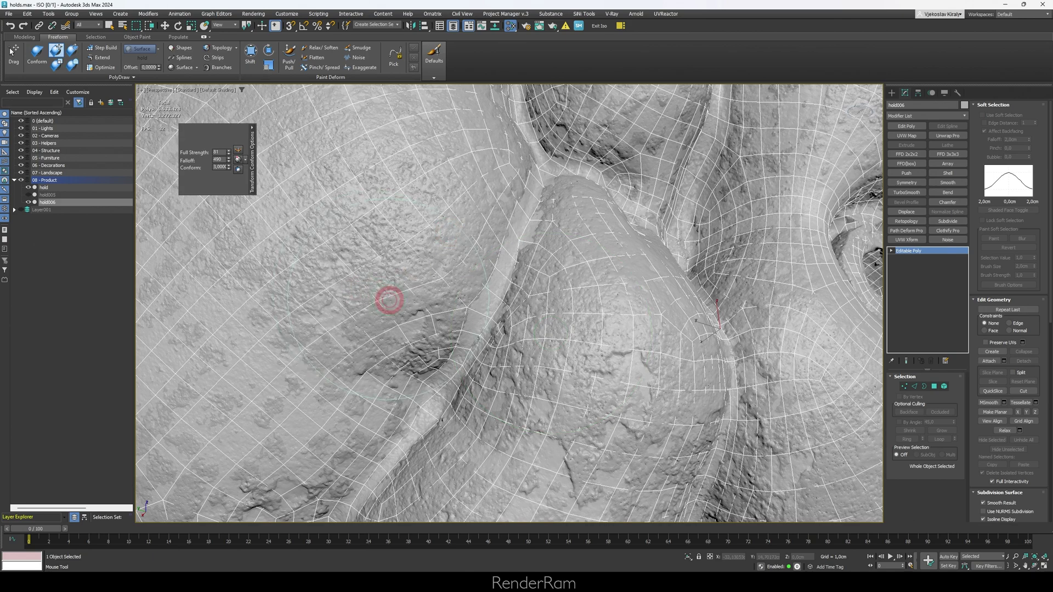
left_click_drag(387, 301, 394, 303)
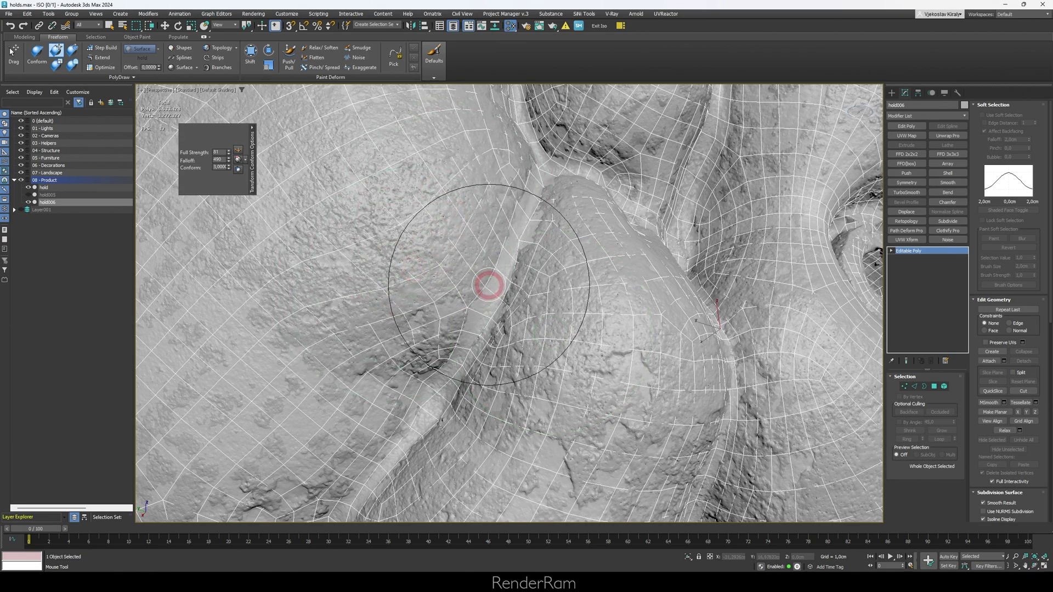
scroll(488, 285, "up", 3)
left_click_drag(436, 350, 461, 364)
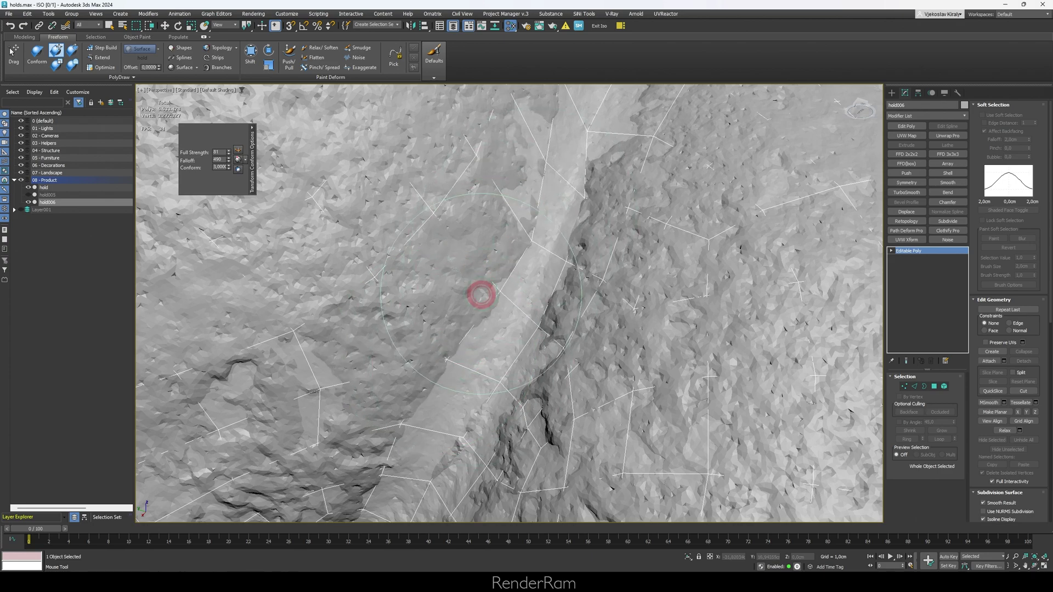
middle_click_drag(502, 153, 419, 355, "alt")
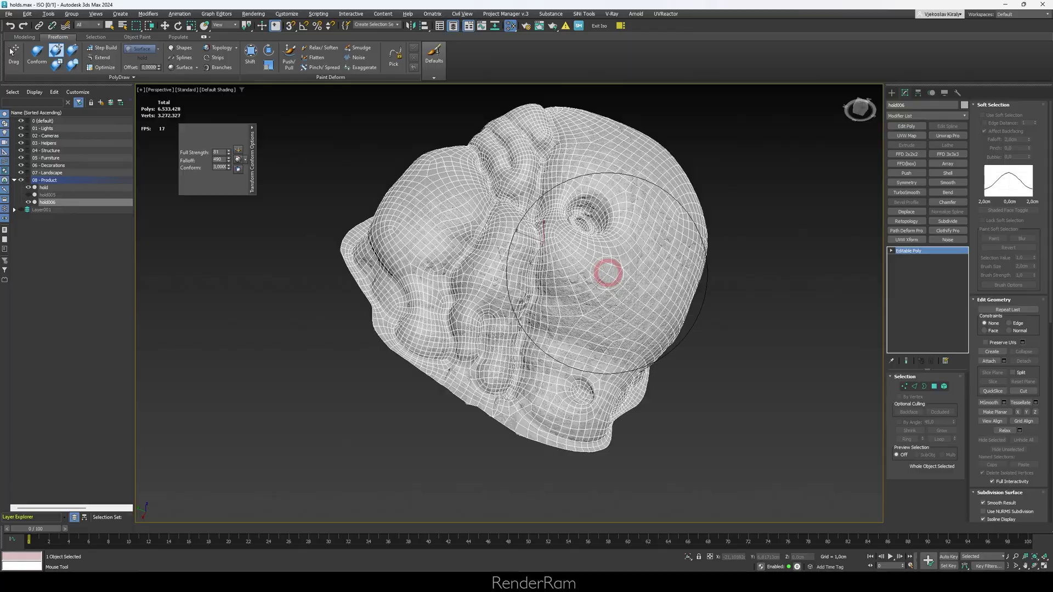
scroll(609, 288, "up", 3)
scroll(560, 264, "up", 3)
scroll(528, 220, "down", 3)
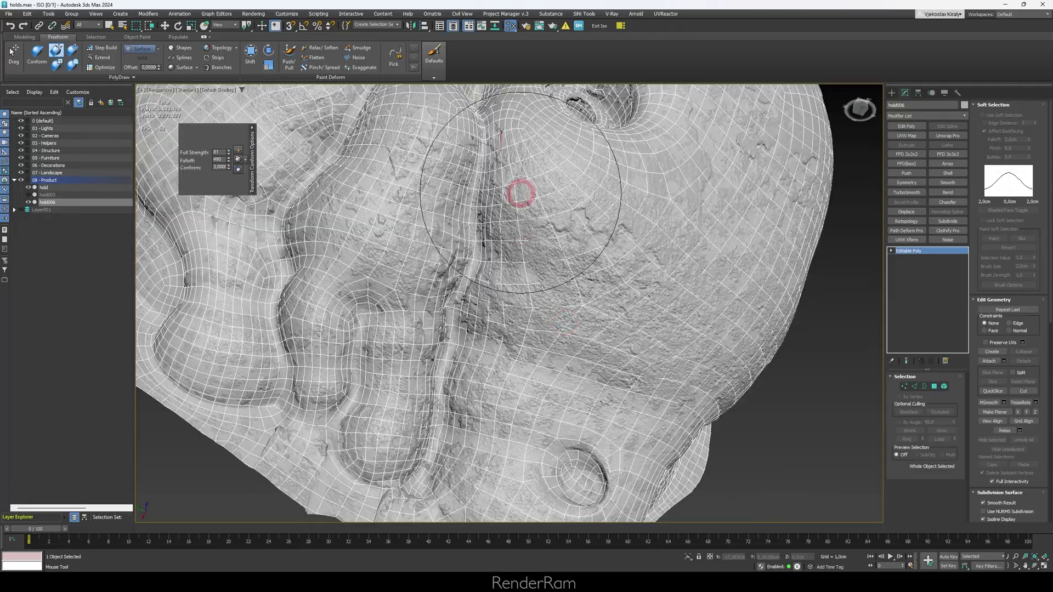
Compare the mesh against the scan with Alt+Q, then conform vertices on the lower face
key("alt+q")
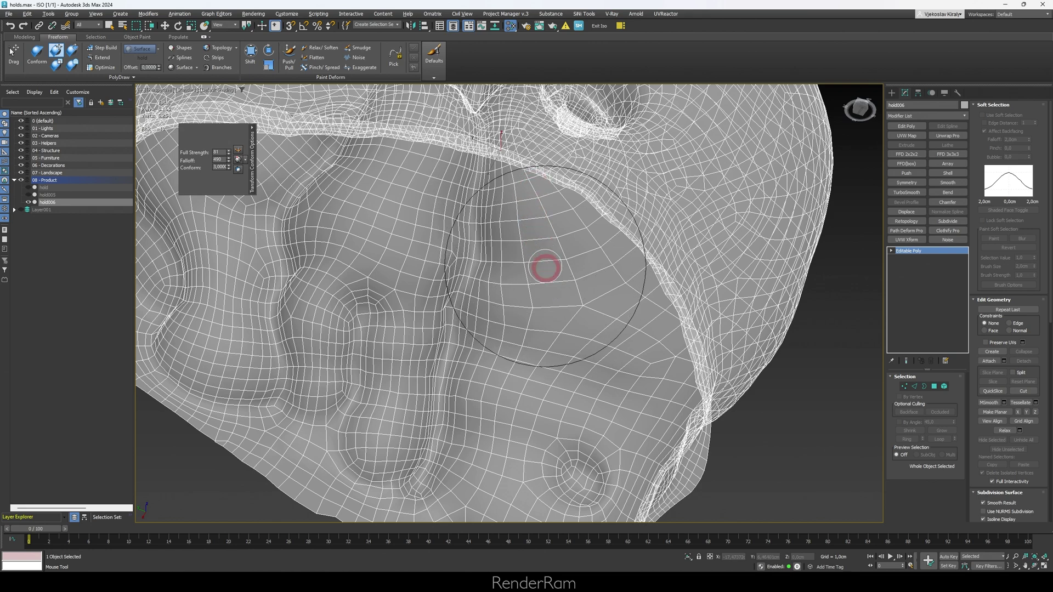
key("alt+q")
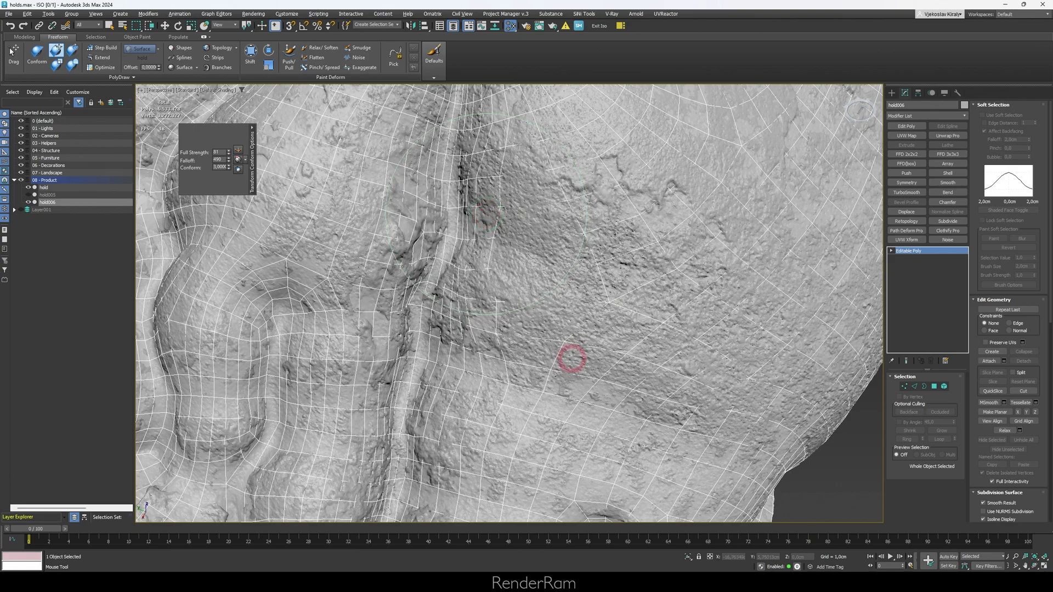
left_click_drag(580, 367, 600, 387)
left_click_drag(594, 253, 613, 235)
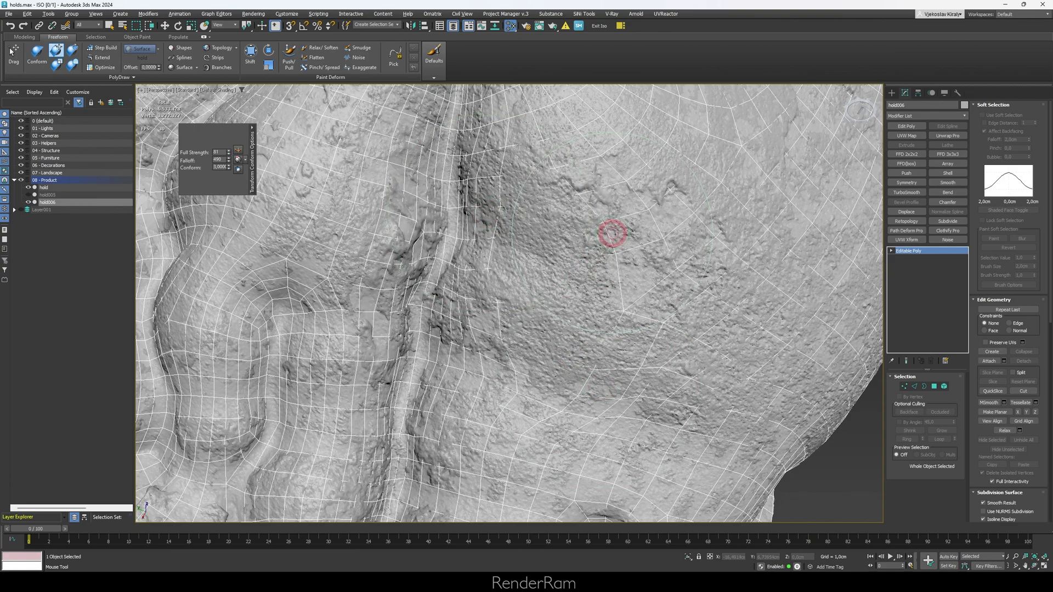
Relax the central mesh edges with the scan hidden, then show the scan again
key("alt+q")
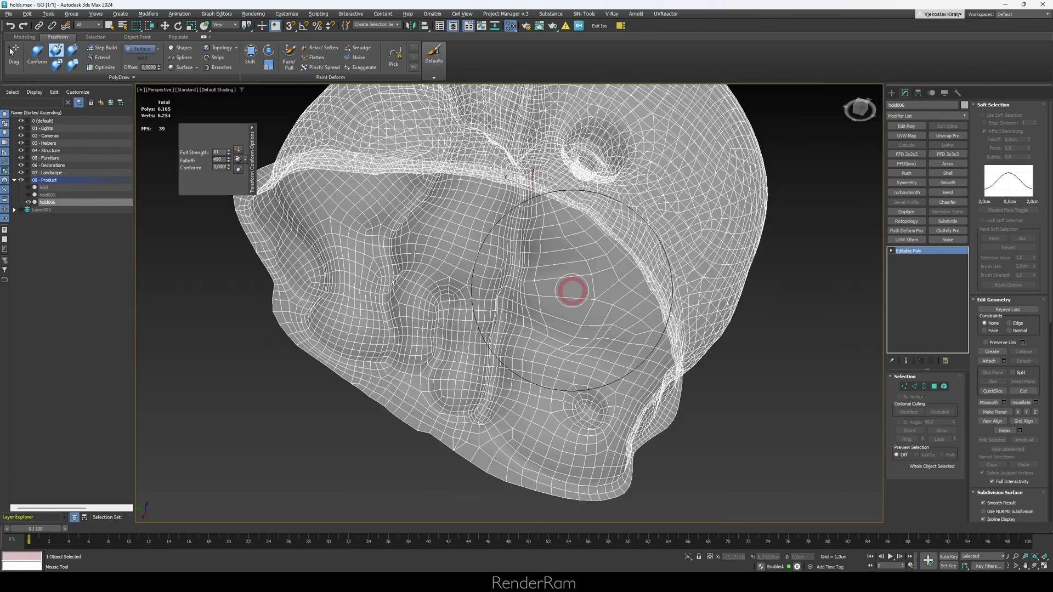
middle_click_drag(628, 276, 550, 283, "alt")
mouse_move(562, 302)
left_mouse_down()
mouse_move(581, 329)
mouse_move(557, 292)
mouse_move(536, 381)
mouse_move(553, 286)
left_mouse_up()
scroll(553, 284, "up", 3)
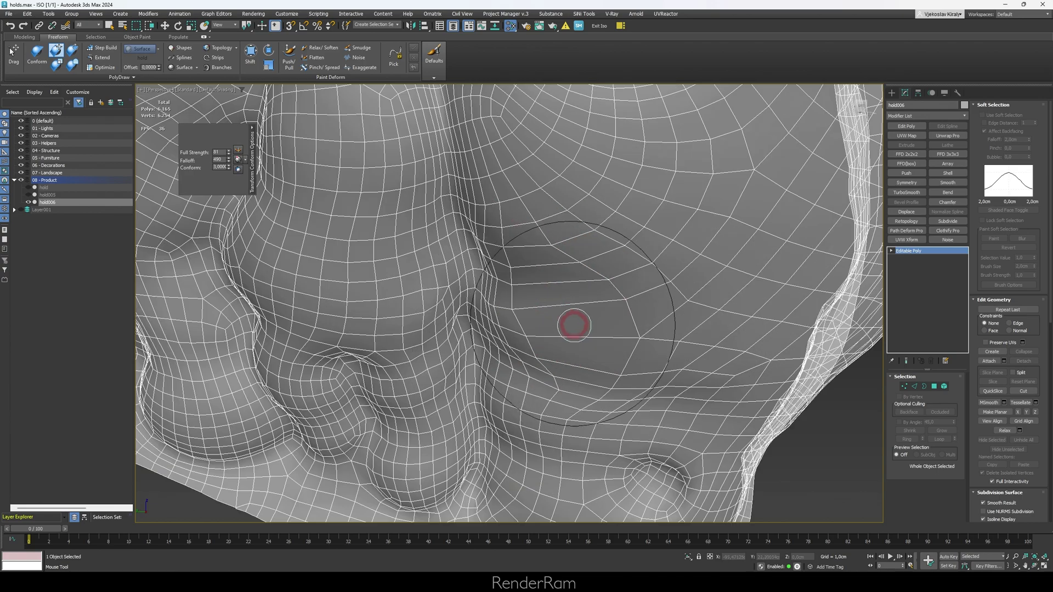
key("alt+q")
scroll(559, 292, "up", 3)
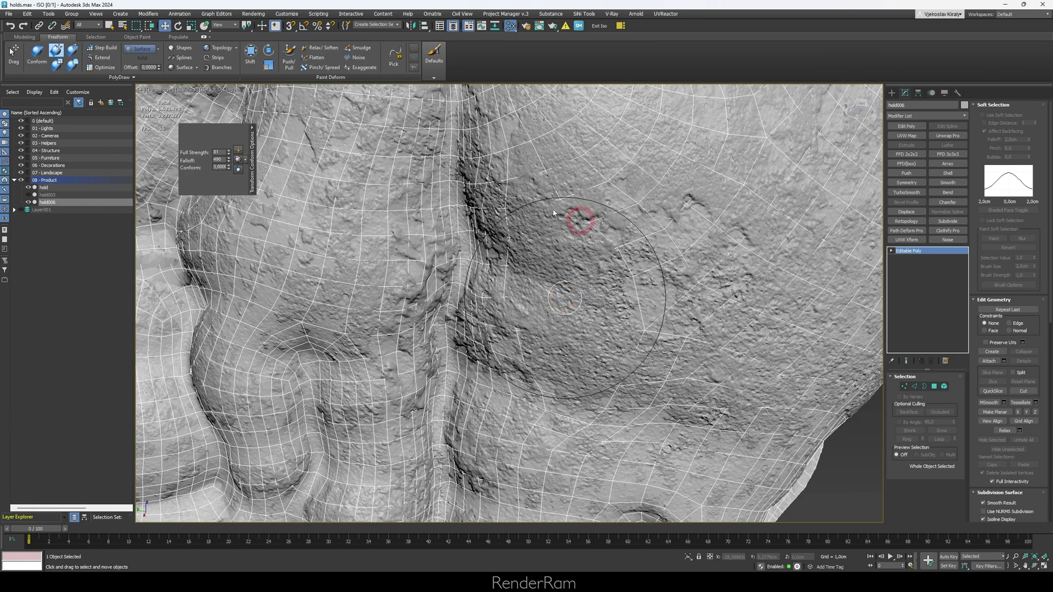
scroll(575, 270, "down", 2)
Isolate the retopology mesh with Alt+Q and orbit out to view the whole hold
key("alt+q")
scroll(569, 305, "down", 3)
scroll(569, 318, "down", 1)
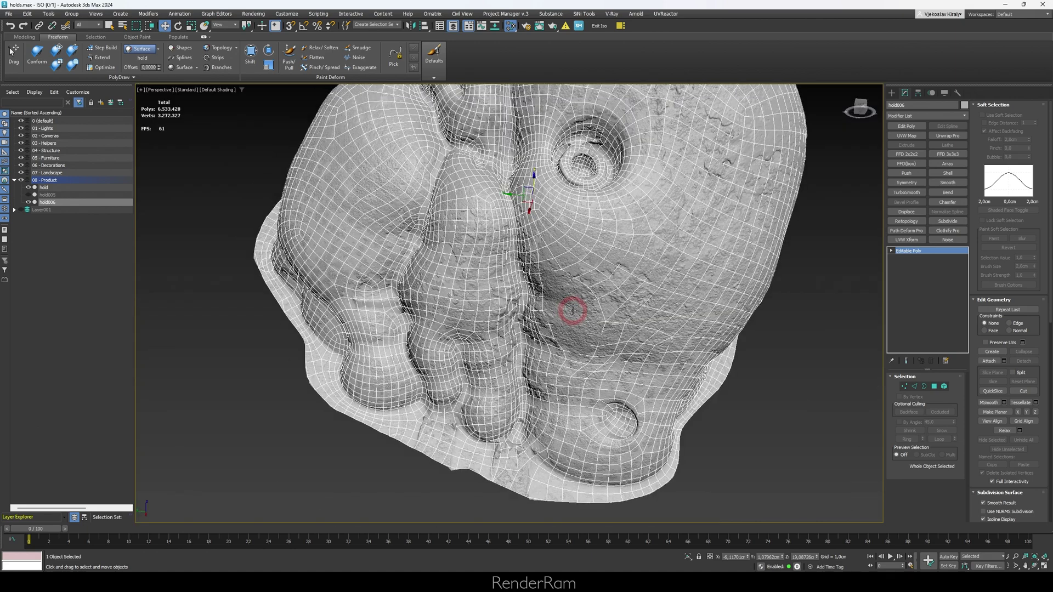
left_click_drag(568, 318, 598, 306)
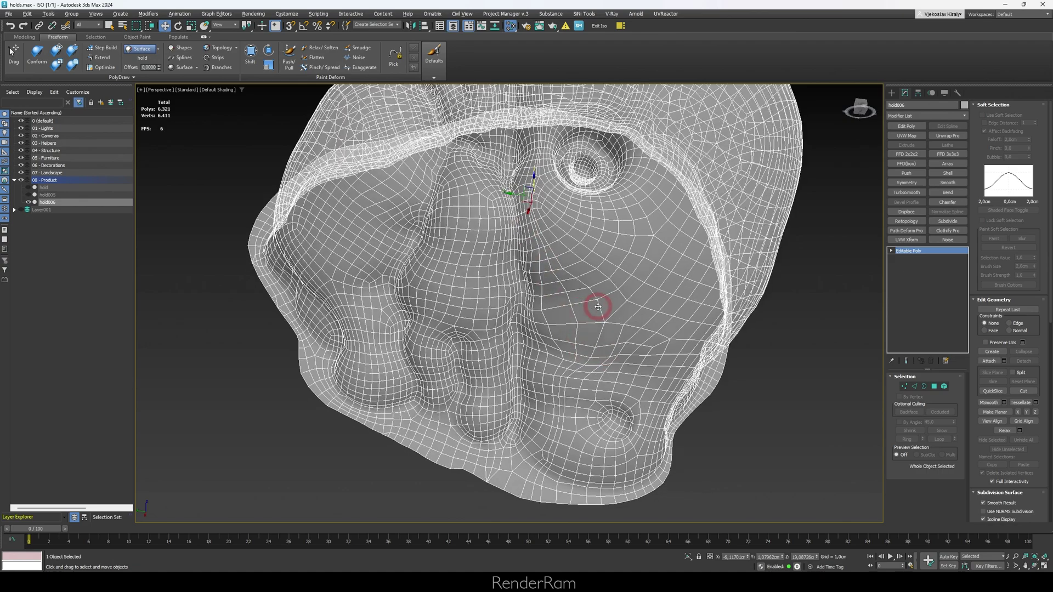
mouse_move(623, 336)
middle_mouse_down("alt")
mouse_move(623, 324)
mouse_move(651, 328)
mouse_move(640, 338)
middle_mouse_up("alt")
scroll(604, 325, "down", 5)
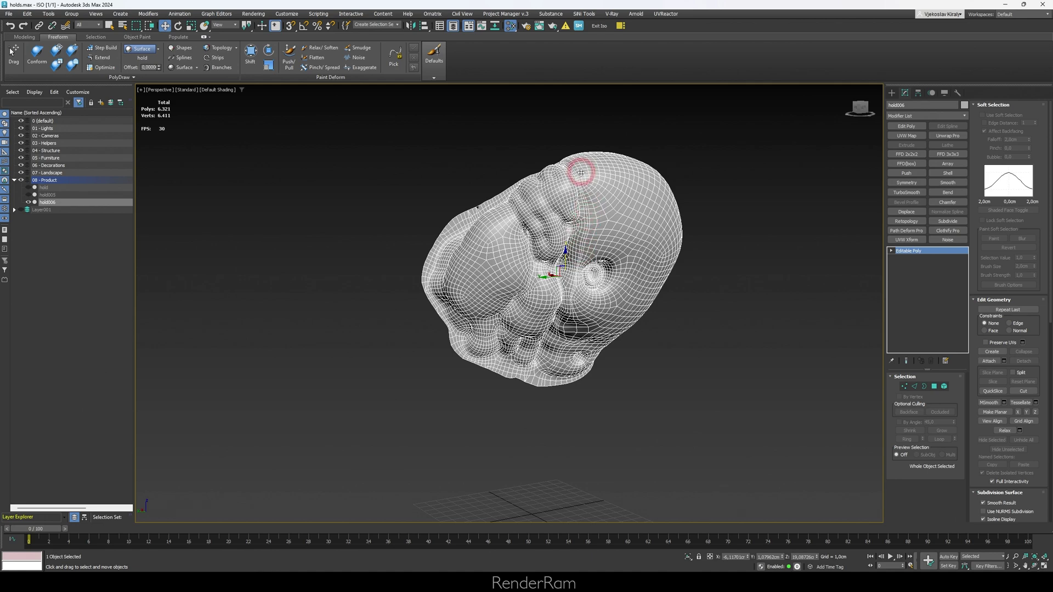
middle_click_drag(582, 374, 567, 354, "alt")
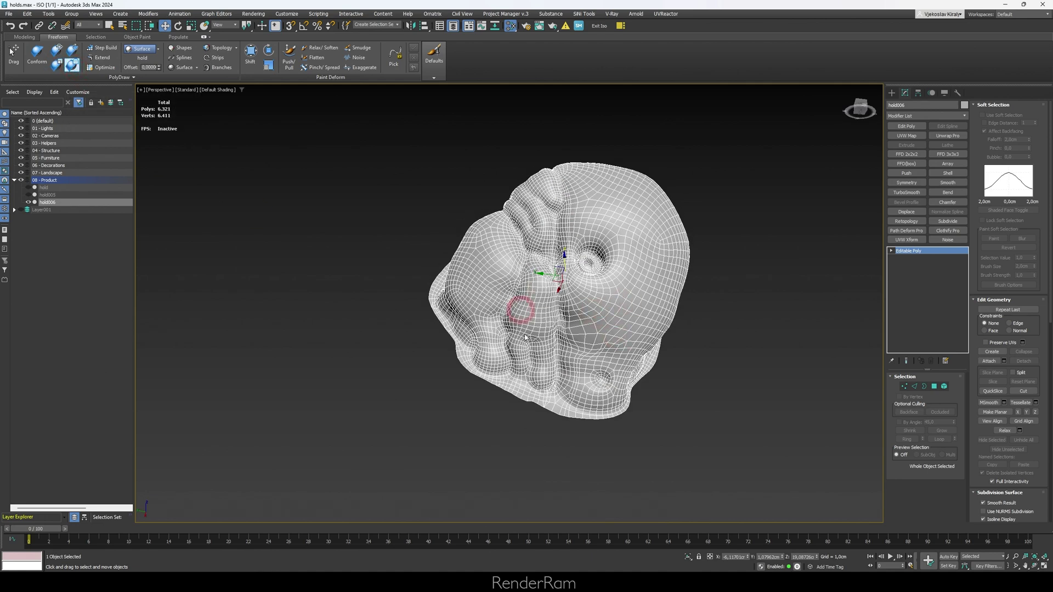
scroll(576, 344, "up", 5)
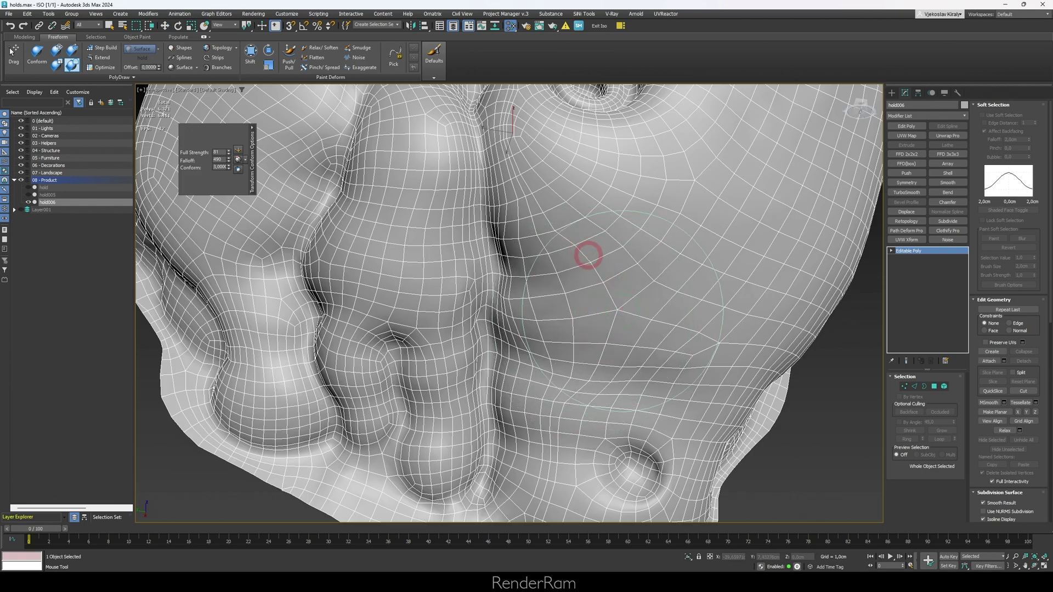
scroll(589, 257, "down", 3)
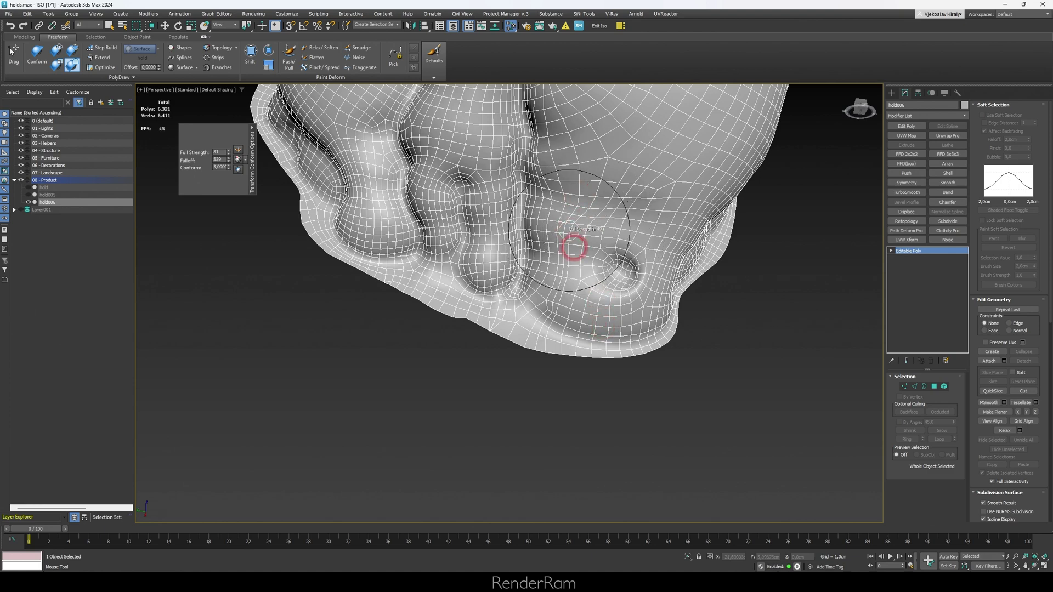
scroll(574, 247, "up", 2)
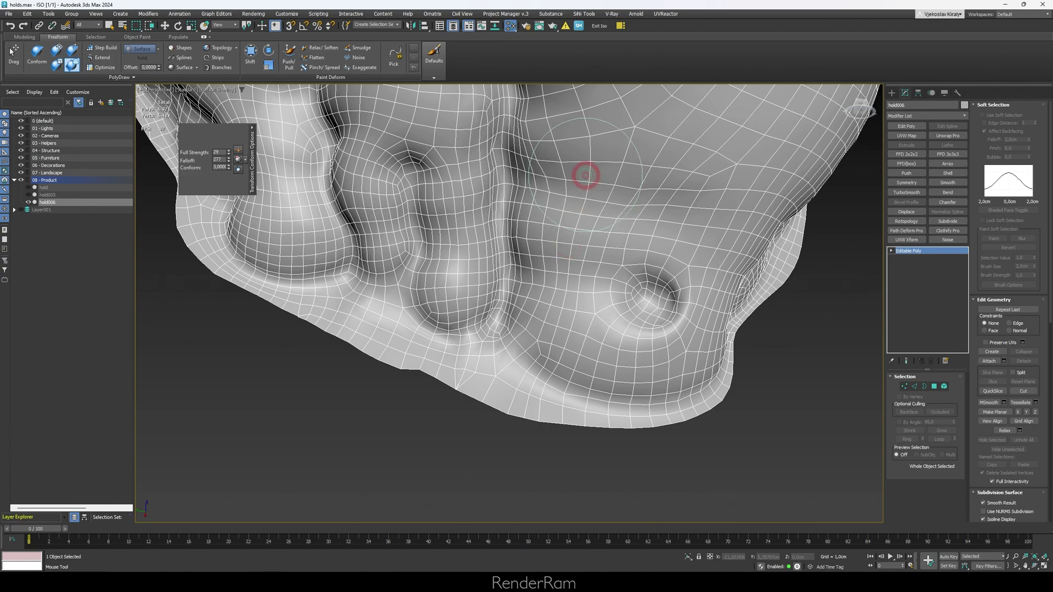
Orbit in close around the small hole and lower lobes of the retopology mesh
mouse_move(593, 122)
middle_mouse_down("alt")
mouse_move(595, 404)
mouse_move(606, 406)
middle_mouse_up("alt")
scroll(606, 406, "up", 3)
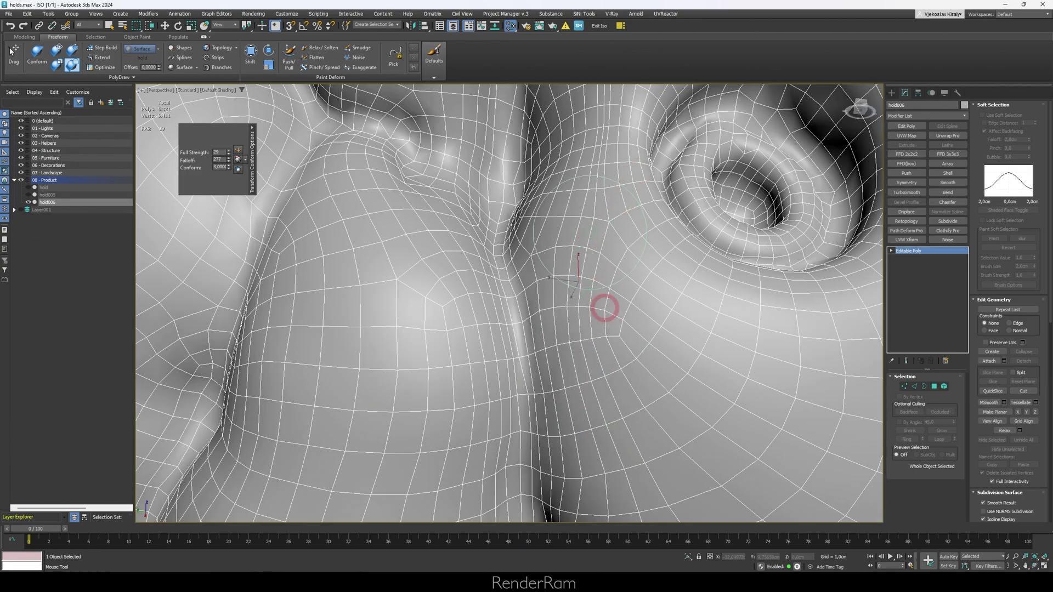
mouse_move(609, 224)
middle_mouse_down("alt")
mouse_move(587, 428)
mouse_move(580, 395)
middle_mouse_up("alt")
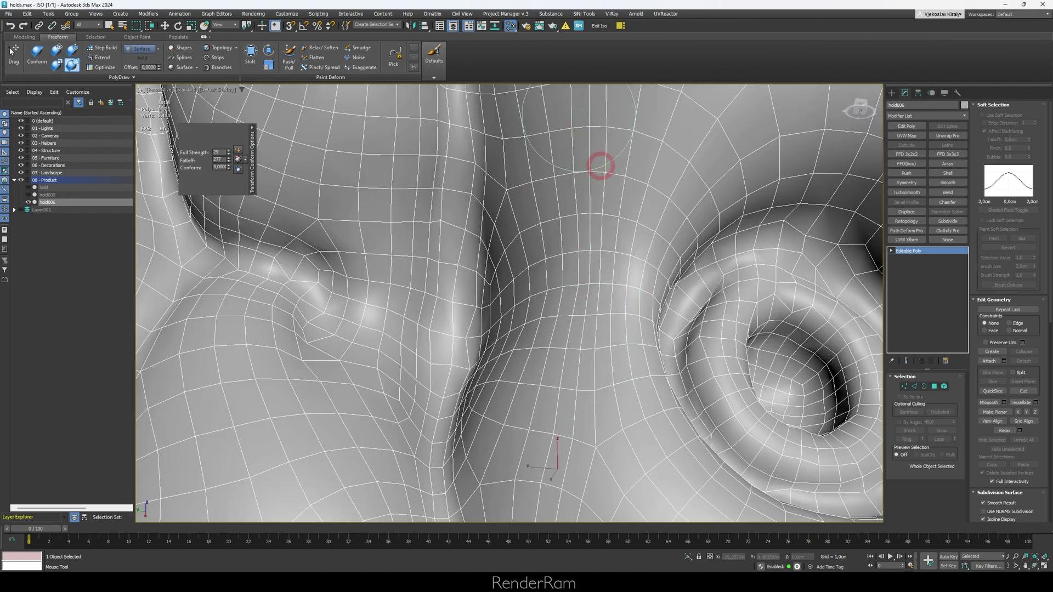
middle_click_drag(583, 134, 550, 463, "alt")
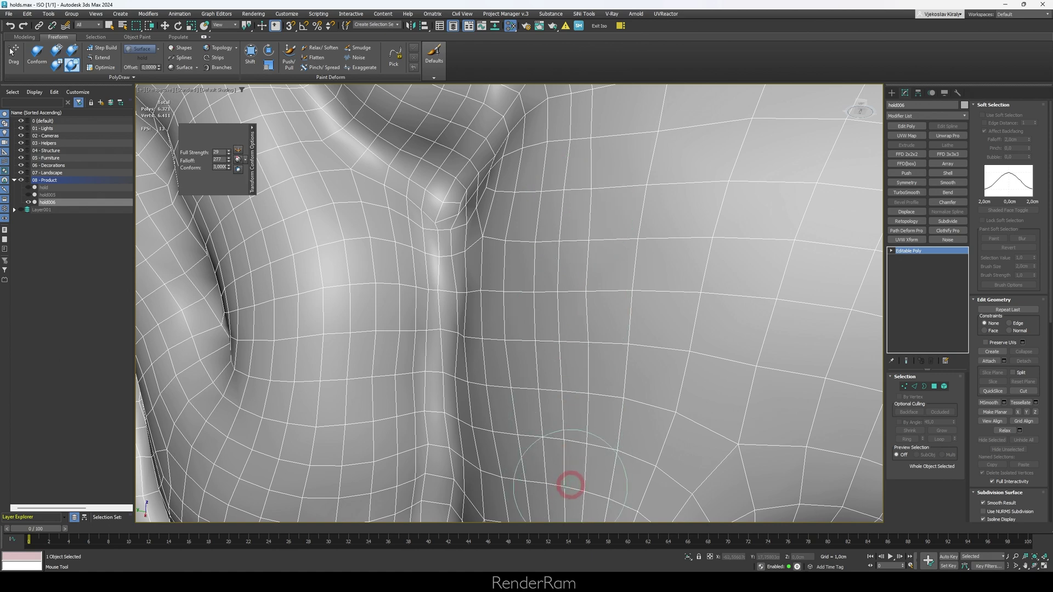
mouse_move(577, 213)
middle_mouse_down("alt")
mouse_move(583, 404)
mouse_move(581, 311)
middle_mouse_up("alt")
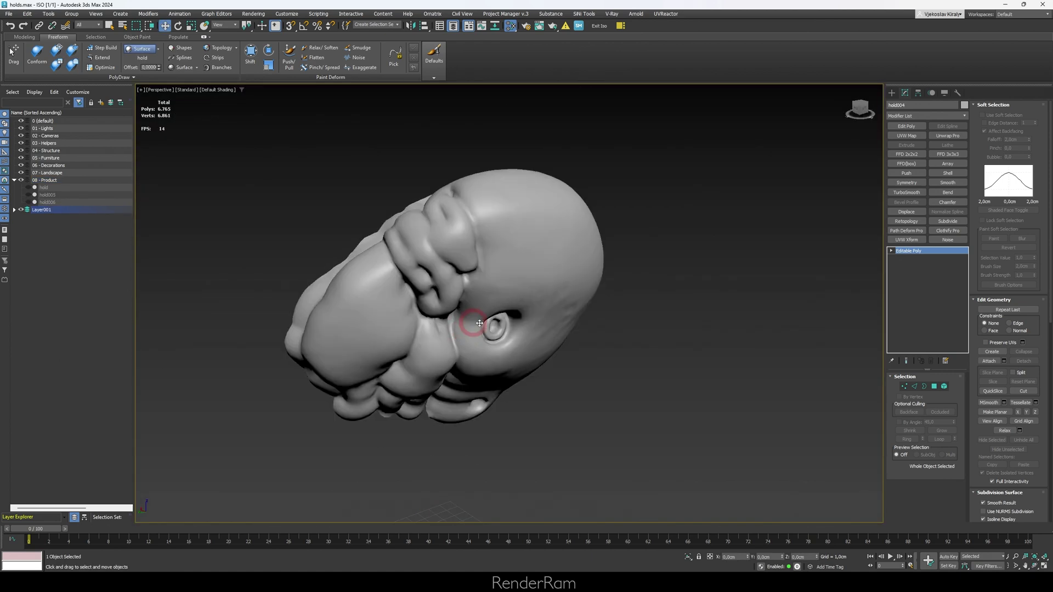
Inspect the smoothed hold's open back and top, briefly toggling edged faces
mouse_move(480, 324)
middle_mouse_down("alt")
mouse_move(470, 301)
mouse_move(439, 302)
mouse_move(517, 357)
mouse_move(410, 280)
middle_mouse_up("alt")
key("F4")
scroll(440, 249, "up", 5)
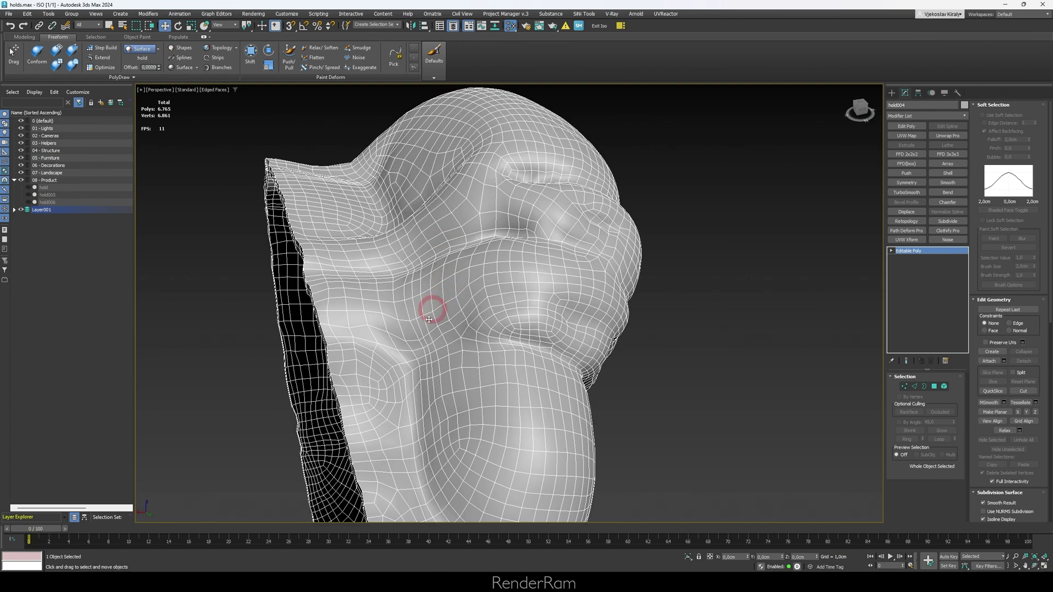
scroll(429, 437, "down", 4)
key("F4")
middle_click_drag(365, 357, 410, 352, "alt")
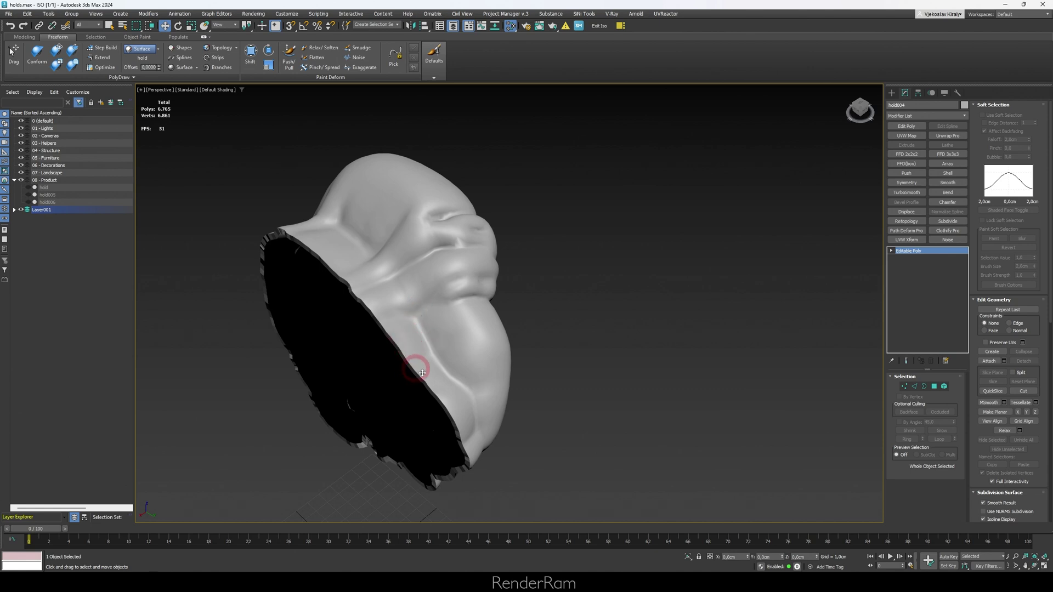
mouse_move(397, 273)
middle_mouse_down("alt")
mouse_move(482, 294)
mouse_move(437, 271)
mouse_move(407, 209)
middle_mouse_up("alt")
Bring the second hold into view, select hold002 alone, and show edged faces
mouse_move(393, 274)
middle_mouse_down("alt")
mouse_move(377, 271)
mouse_move(648, 216)
middle_mouse_up("alt")
left_click(648, 215, "ctrl")
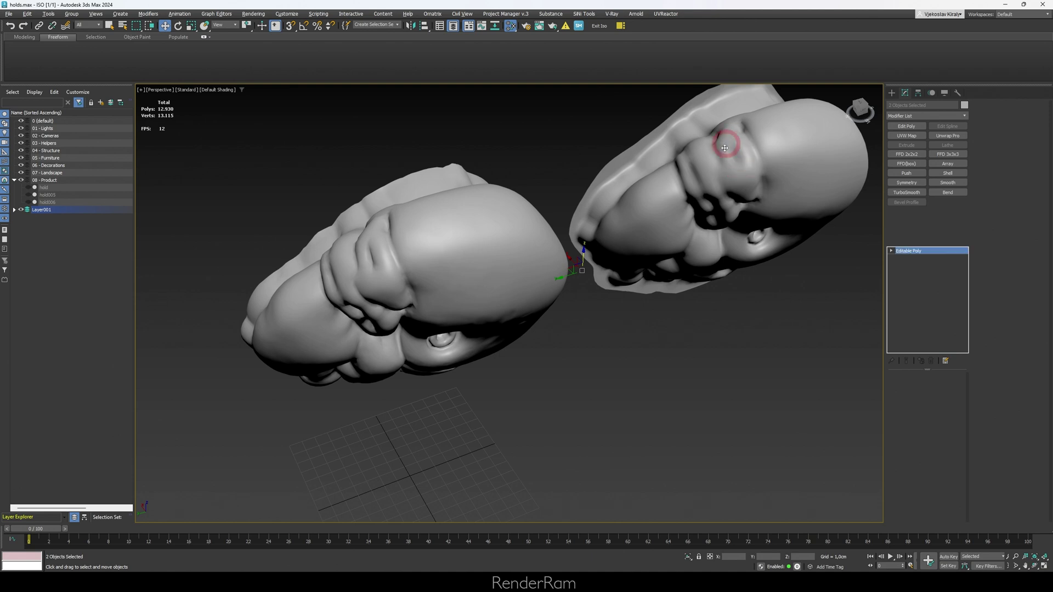
left_click(738, 163)
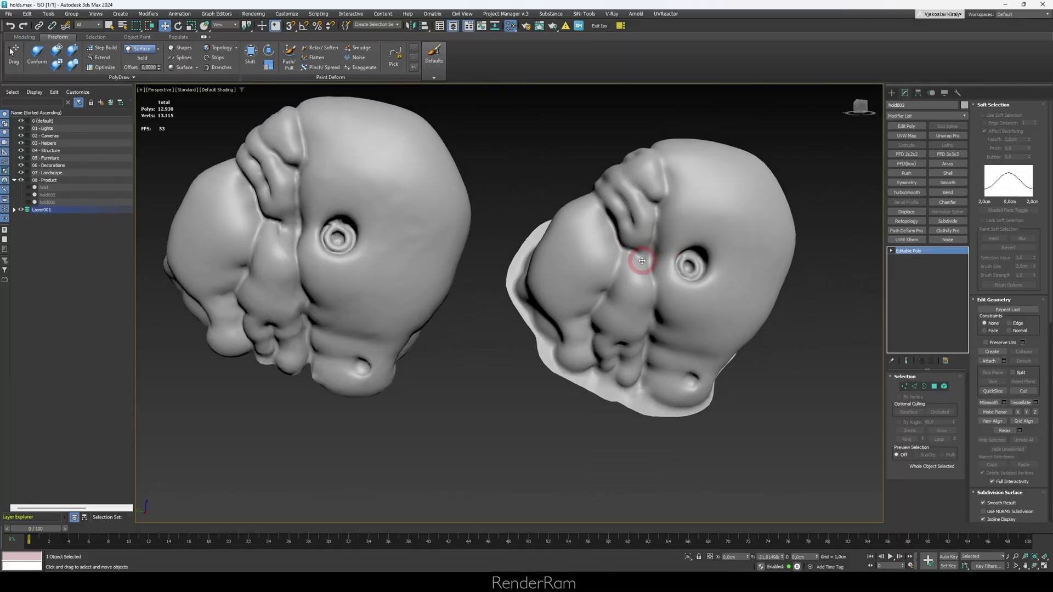
scroll(641, 261, "down", 5)
middle_click_drag(647, 301, 606, 282, "alt")
scroll(640, 191, "up", 8)
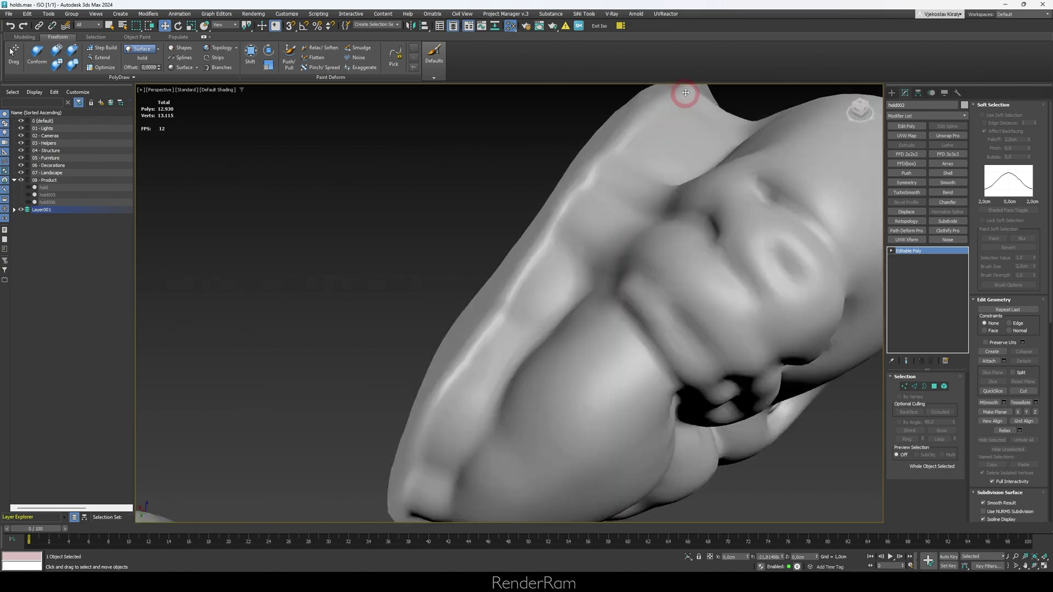
key("F4")
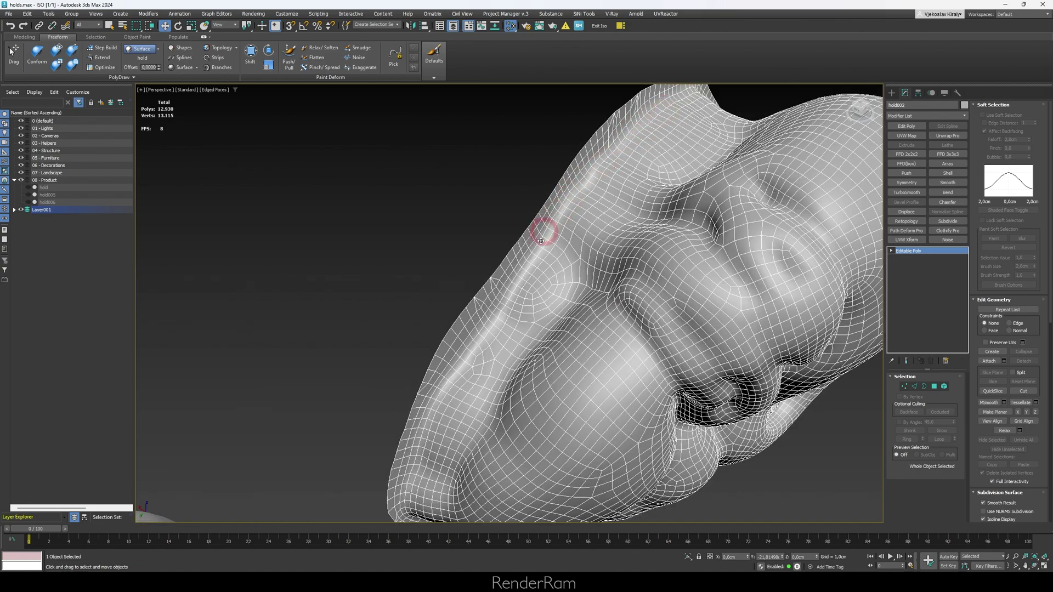
scroll(411, 489, "down", 5)
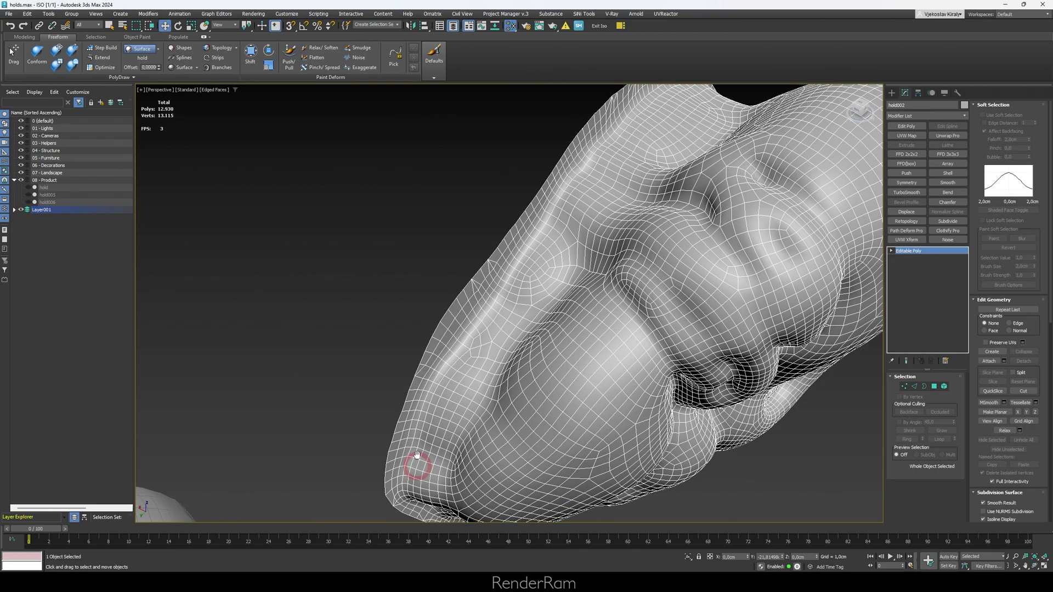
Compare both holds from the front, then select and isolate the left hold, hold004
middle_click_drag(489, 442, 538, 258, "alt")
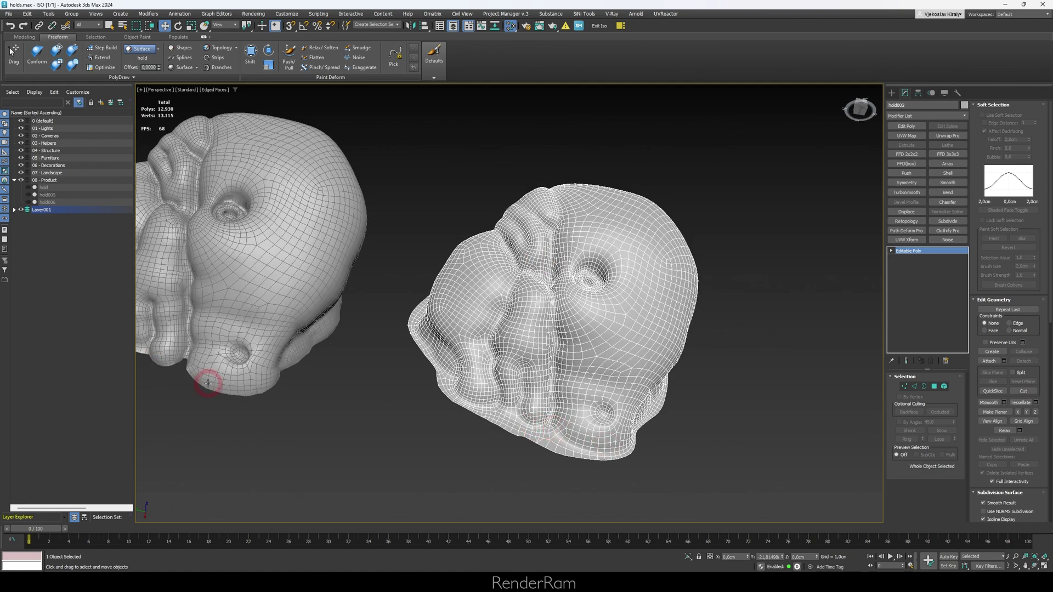
mouse_move(279, 406)
middle_mouse_down("alt")
mouse_move(357, 346)
mouse_move(522, 349)
middle_mouse_up("alt")
scroll(405, 347, "down", 3)
key("F4")
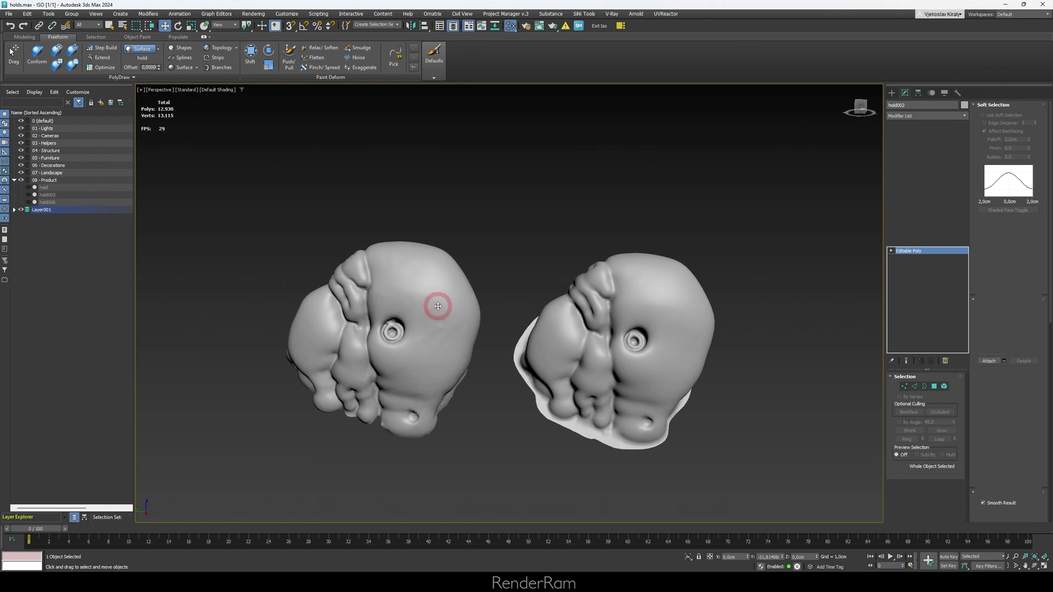
key("F4")
left_click(436, 301)
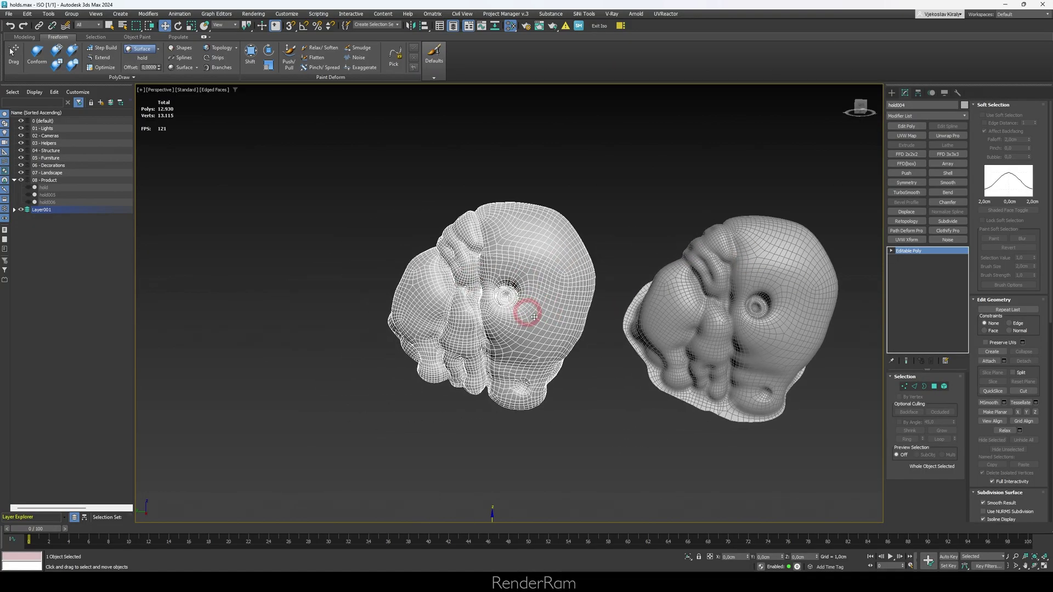
key("alt+q")
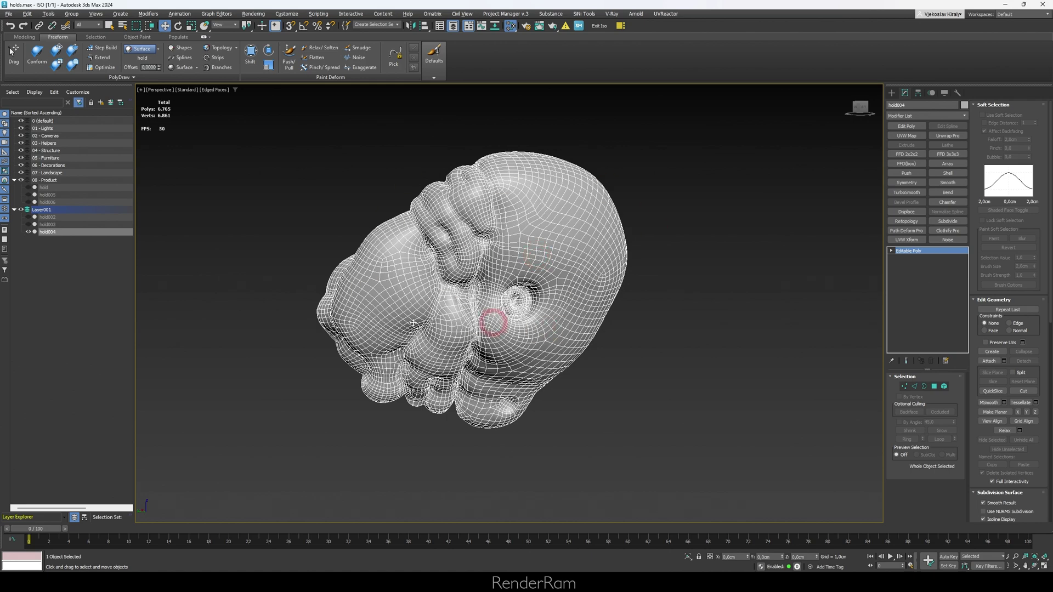
Unhide the hold scan, add TurboSmooth and Conform from the Modifier List, then deselect
left_click(33, 187)
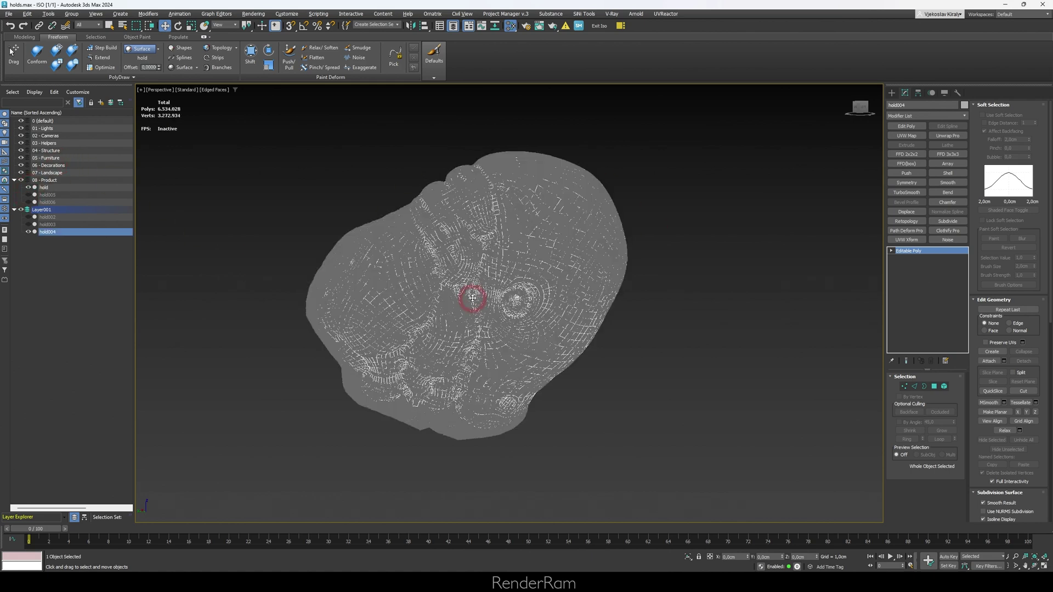
middle_click_drag(485, 280, 537, 300, "alt")
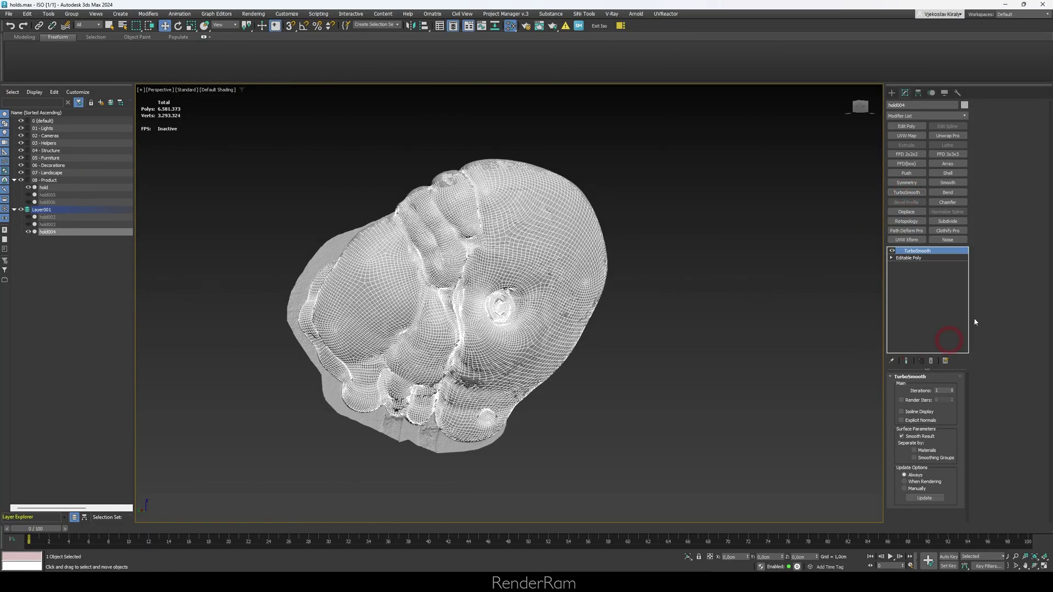
left_click(924, 120)
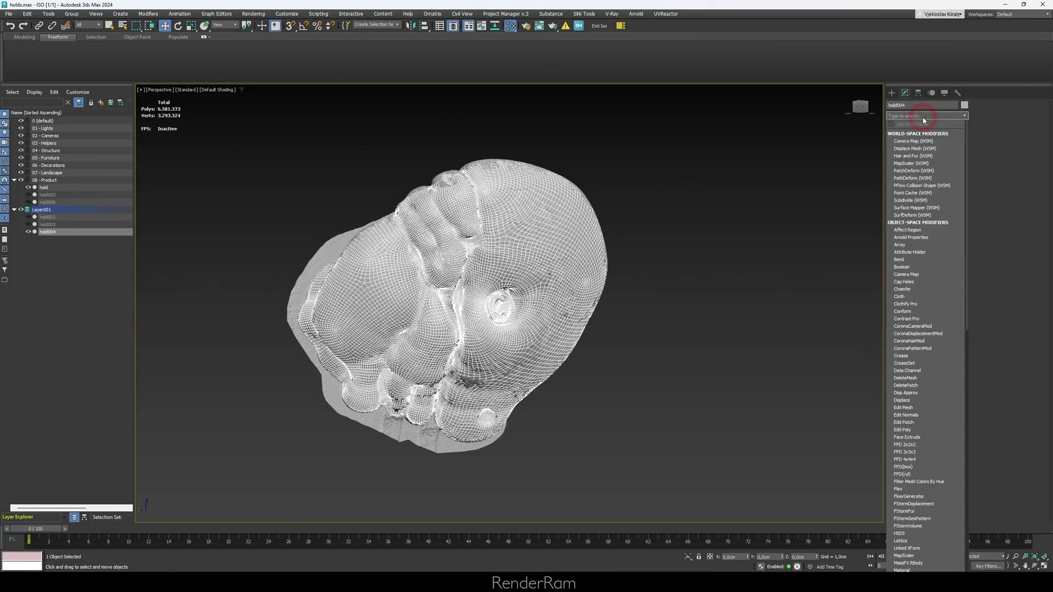
type("con")
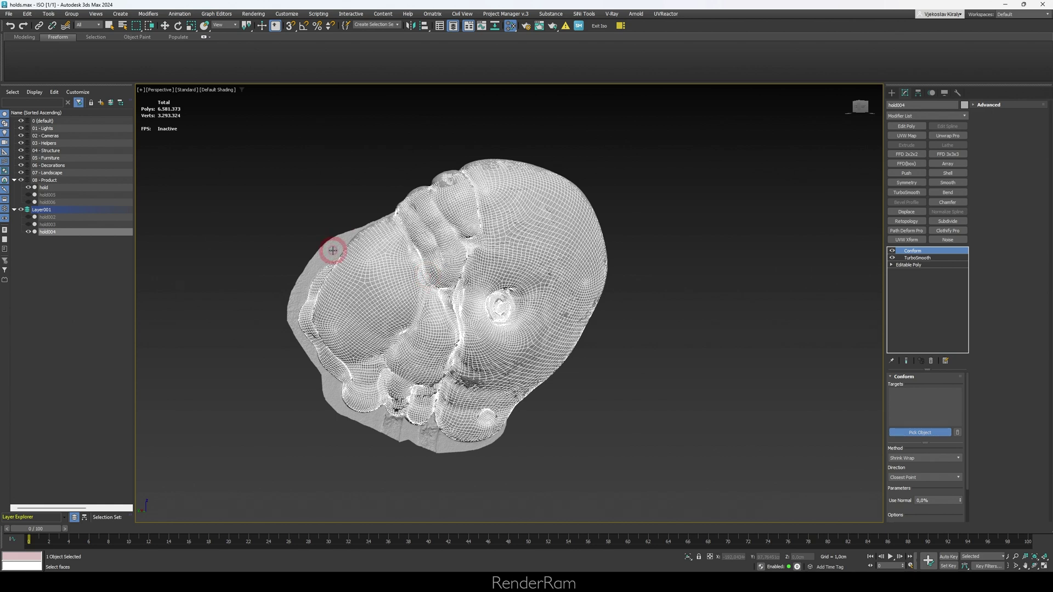
key("ctrl+d")
mouse_move(333, 251)
middle_mouse_down("alt")
mouse_move(529, 282)
mouse_move(482, 266)
mouse_move(518, 265)
mouse_move(527, 308)
mouse_move(548, 263)
mouse_move(482, 275)
mouse_move(501, 278)
middle_mouse_up("alt")
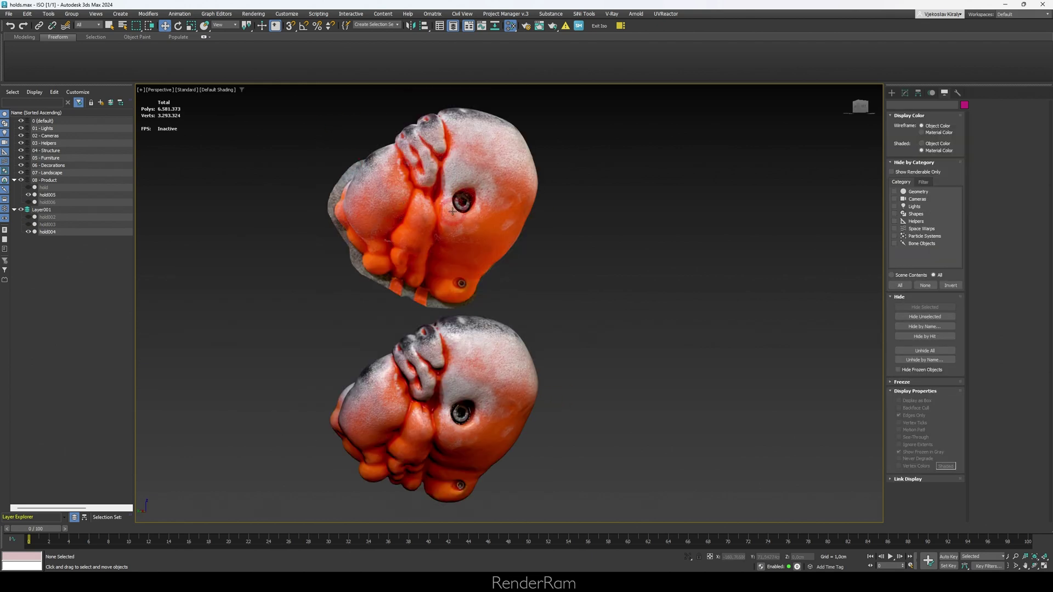
Select the top and bottom textured holds in turn, orbiting to view them from several angles
left_click(446, 224)
mouse_move(447, 223)
middle_mouse_down("alt")
mouse_move(430, 200)
mouse_move(470, 266)
middle_mouse_up("alt")
left_click(466, 398)
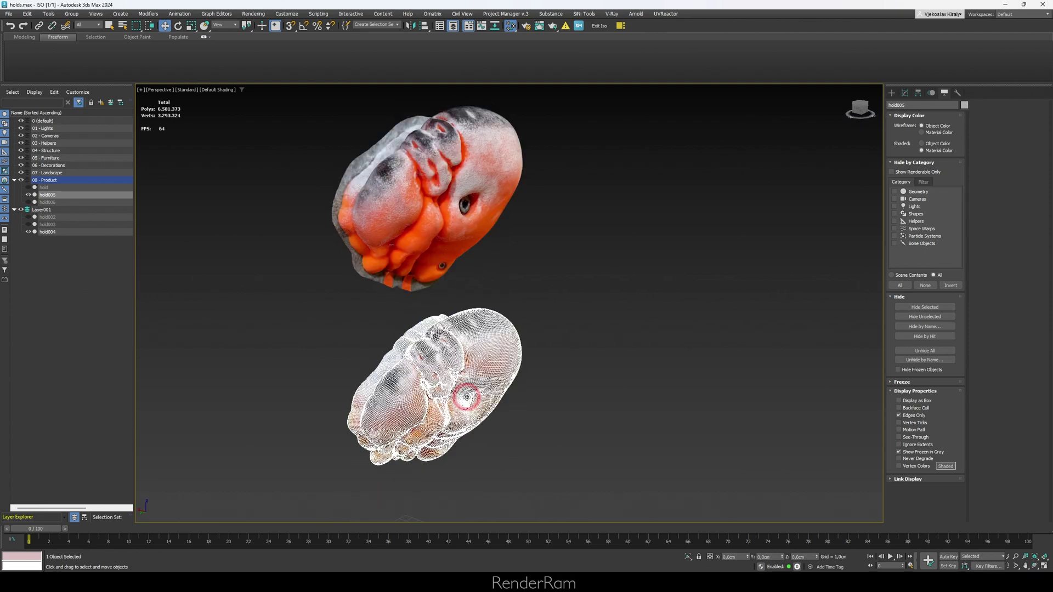
mouse_move(465, 399)
middle_mouse_down("alt")
mouse_move(499, 372)
mouse_move(393, 309)
middle_mouse_up("alt")
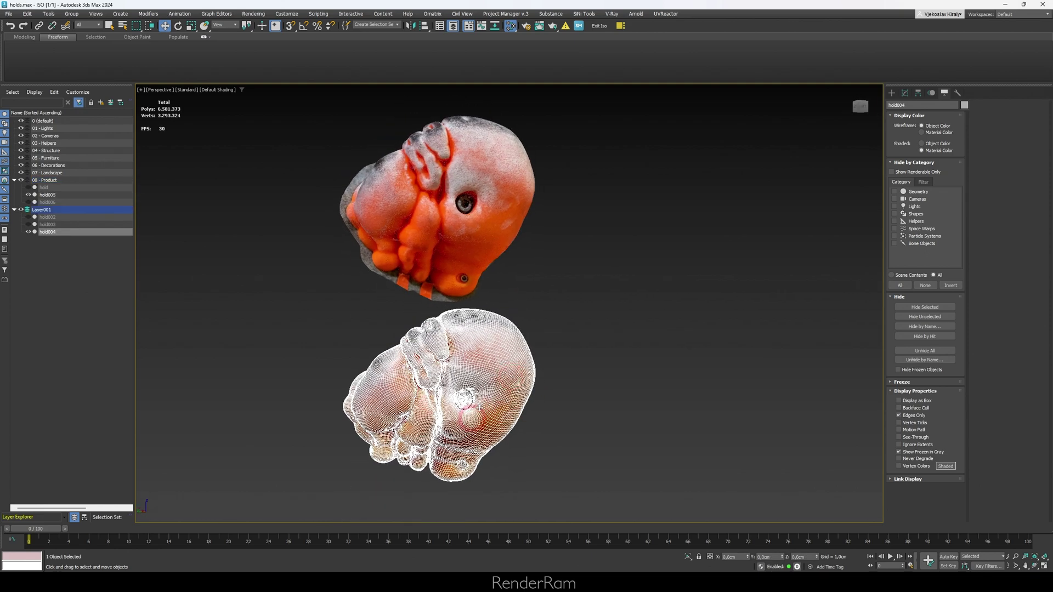
middle_click_drag(465, 399, 483, 384, "alt")
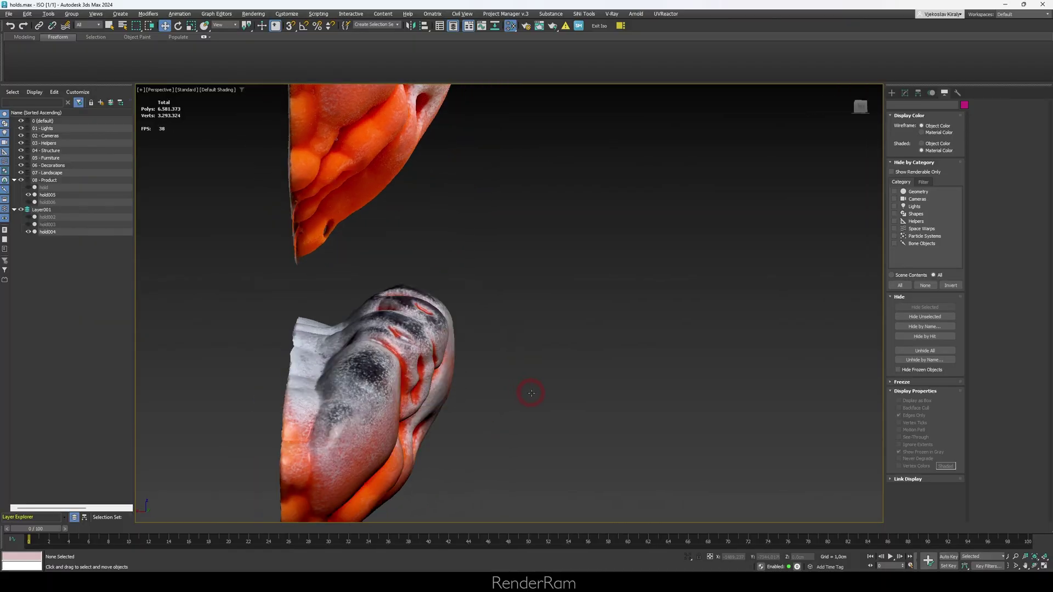
scroll(485, 398, "down", 4)
scroll(484, 398, "down", 3)
left_click(431, 364)
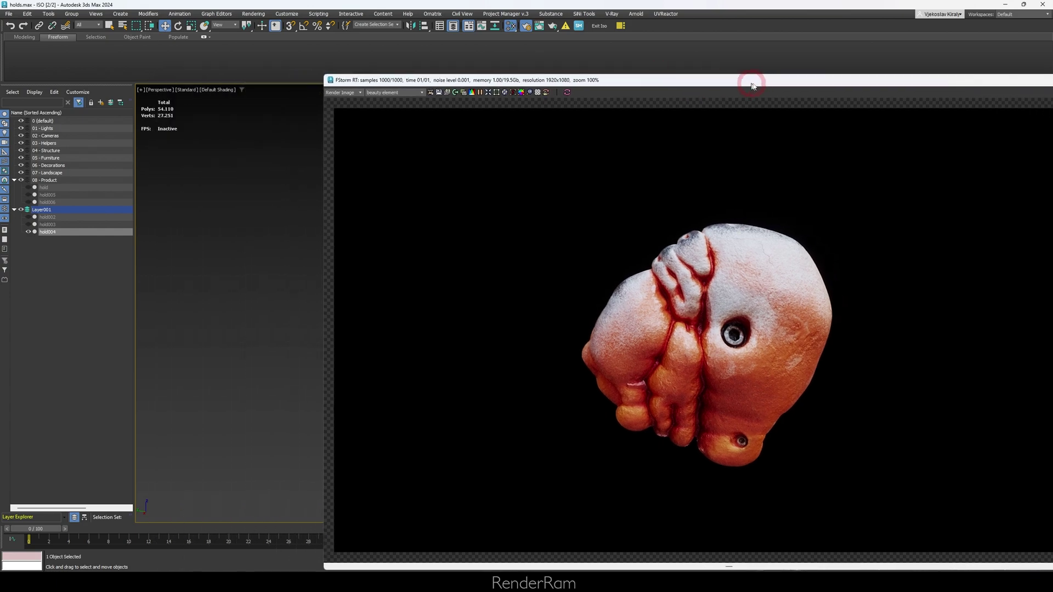
Move the FStorm preview aside, re-render from new angles, and disable TurboSmooth in the stack
left_click_drag(571, 88, 849, 84)
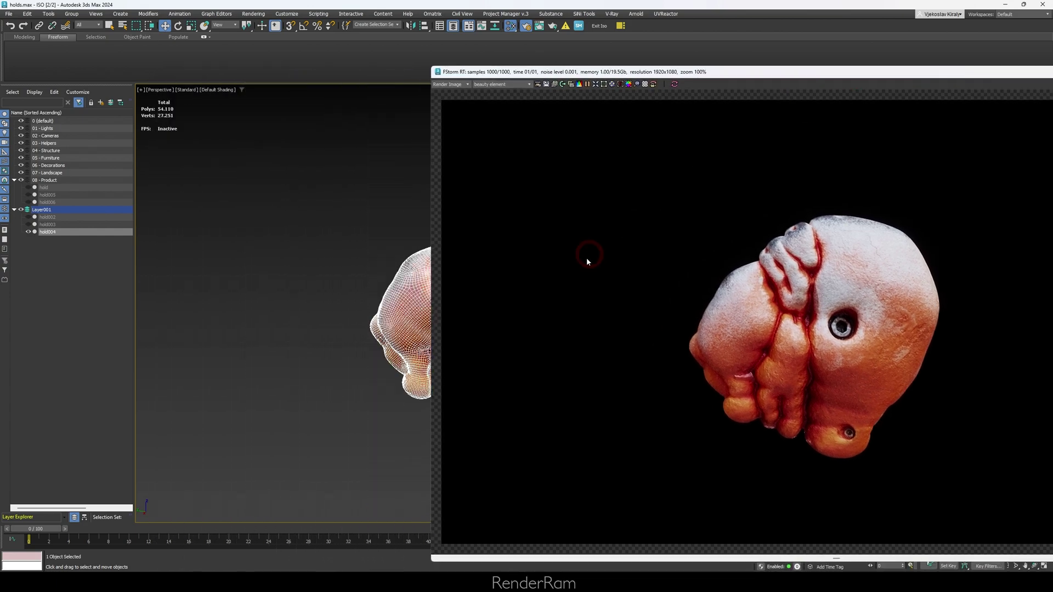
middle_click_drag(399, 307, 360, 308, "alt")
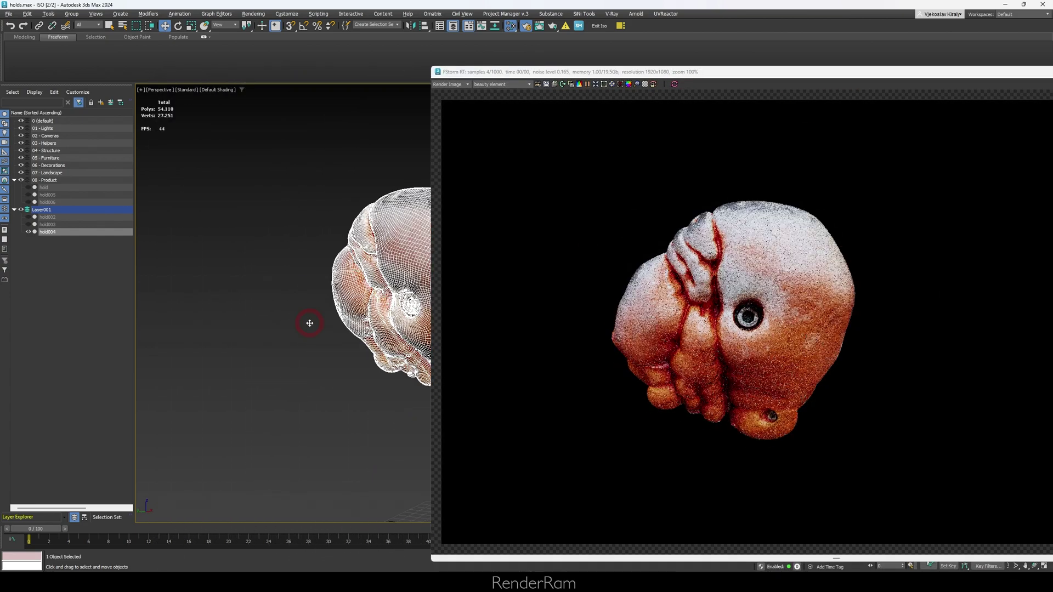
middle_click_drag(360, 309, 453, 246, "alt")
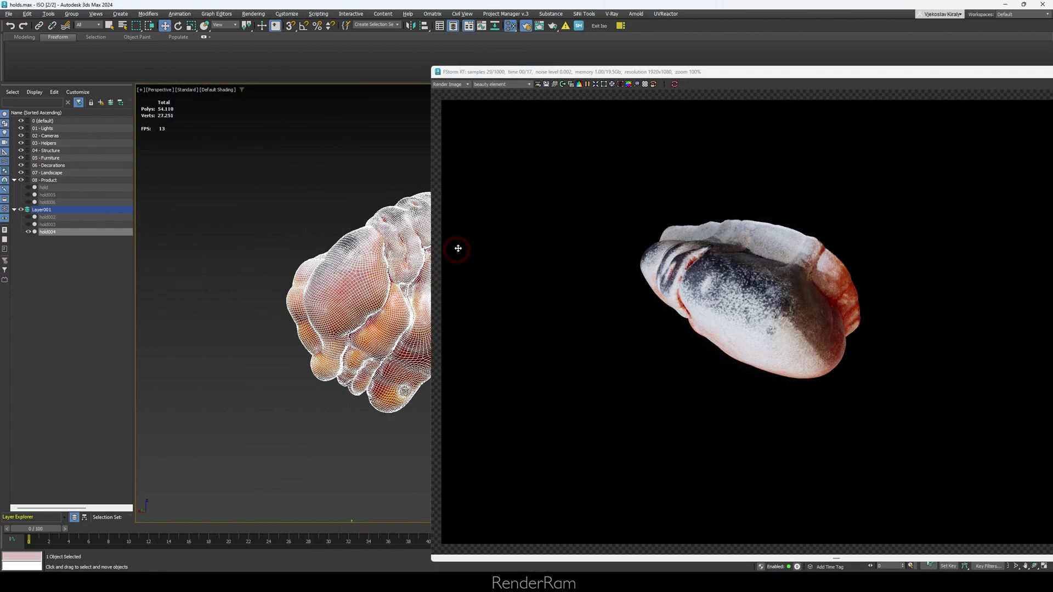
mouse_move(877, 71)
left_mouse_down()
mouse_move(606, 84)
mouse_move(438, 392)
left_mouse_up()
left_click(906, 93)
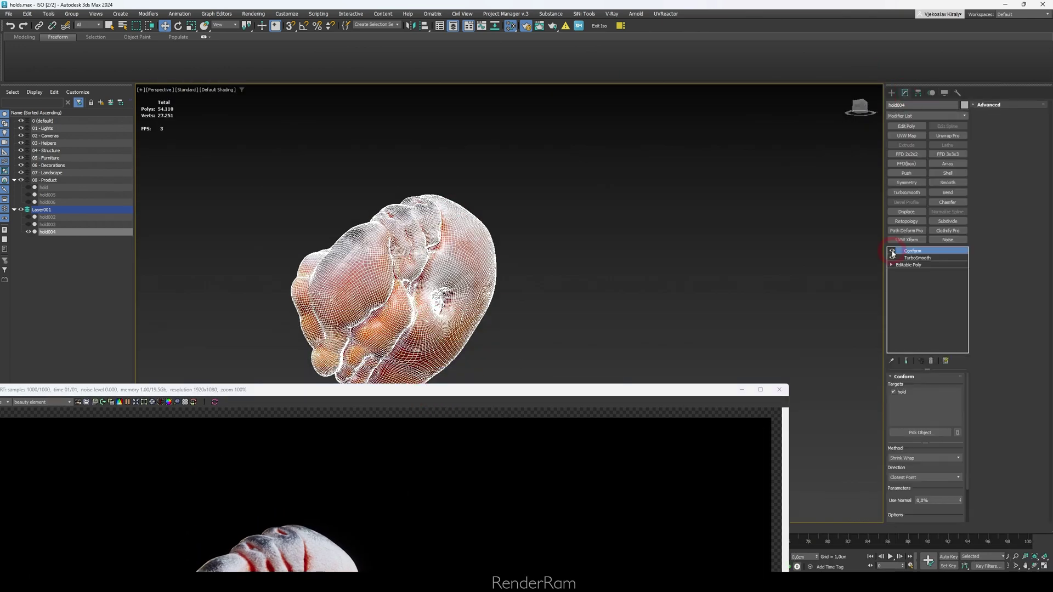
left_click(892, 258)
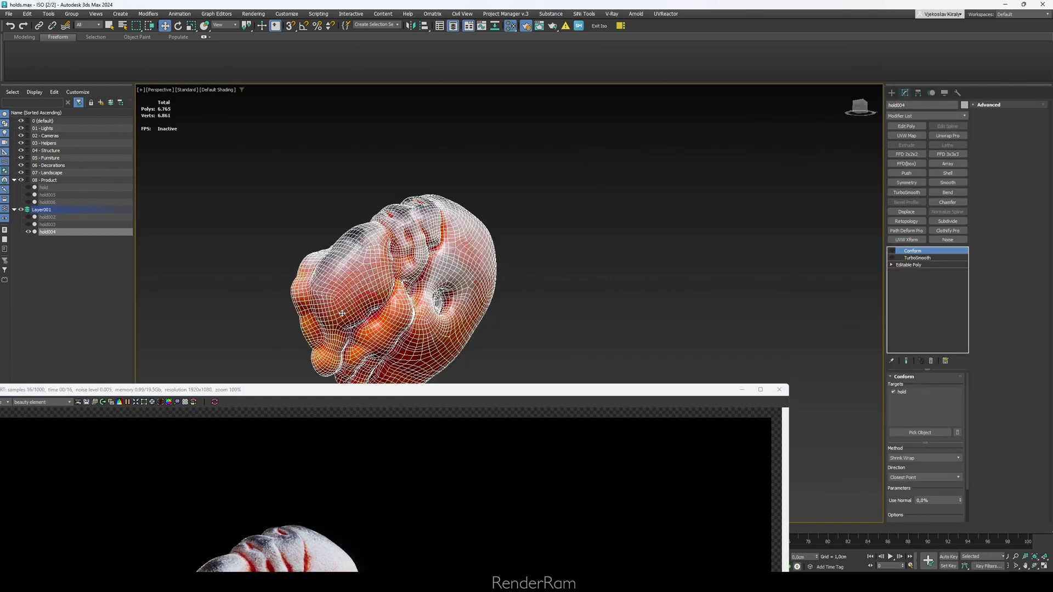